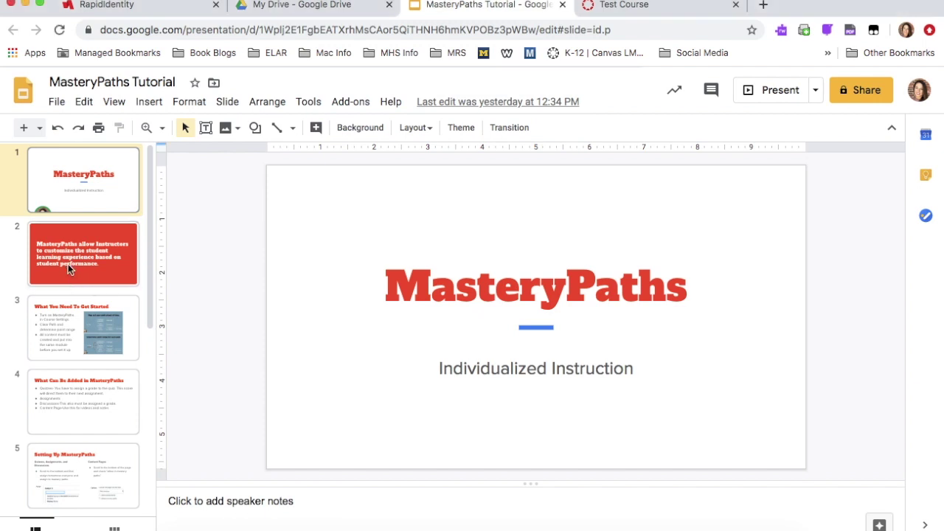
# View the slide explaining what MasteryPaths allow instructors to do and the "What You Need To Get Started" slide
pyautogui.click(68, 264)
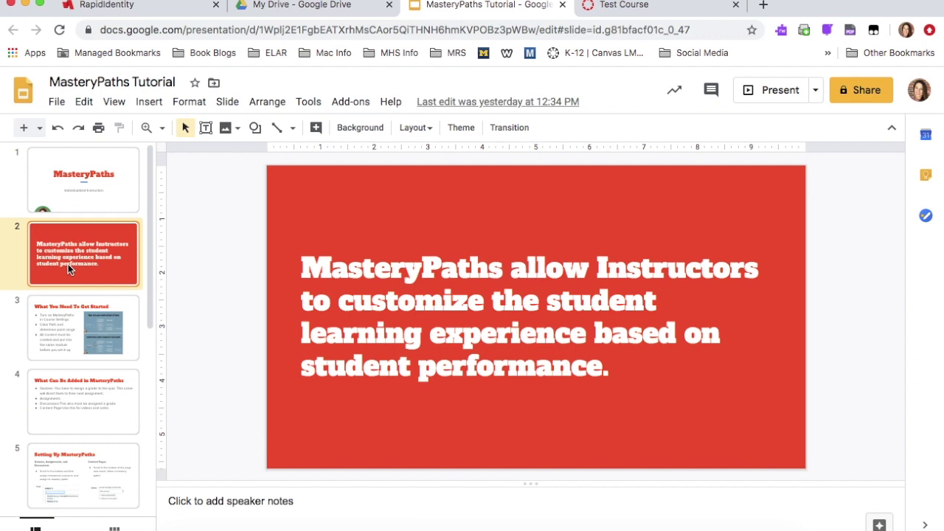
pyautogui.click(71, 336)
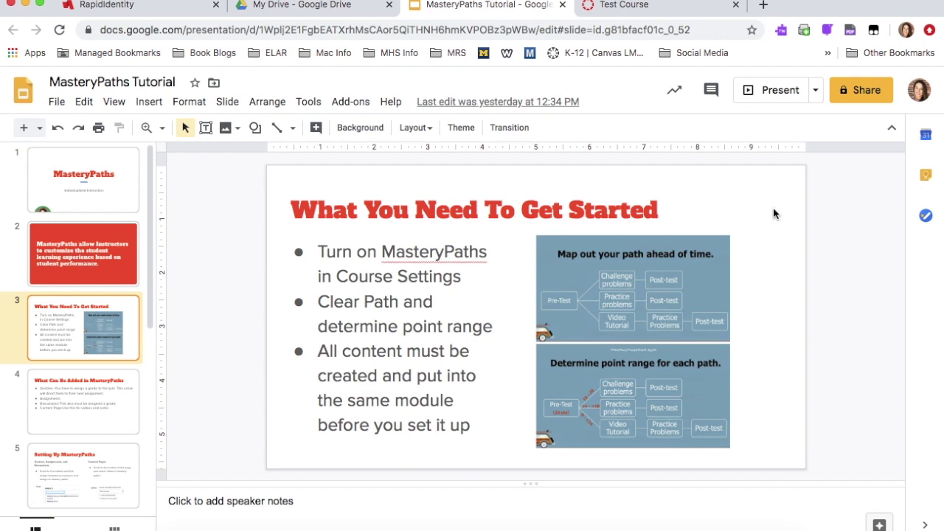
# Switch to the Canvas Test Course, check the Mastery Paths feature option in the course settings, and return to the modules list
pyautogui.click(639, 7)
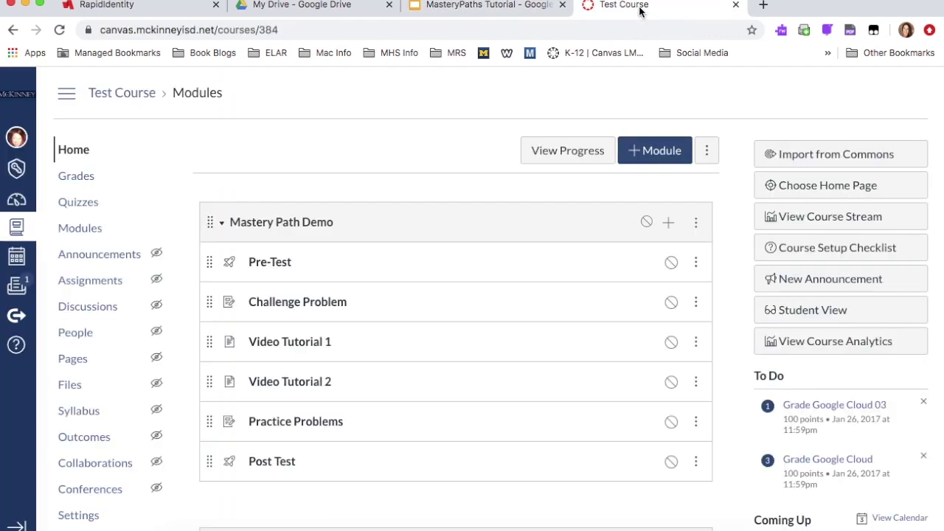
pyautogui.click(76, 518)
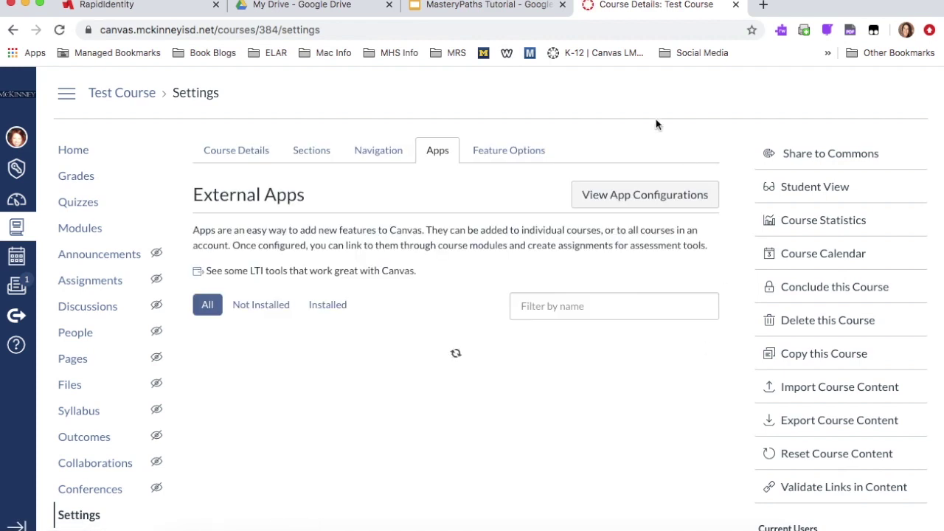
pyautogui.click(508, 155)
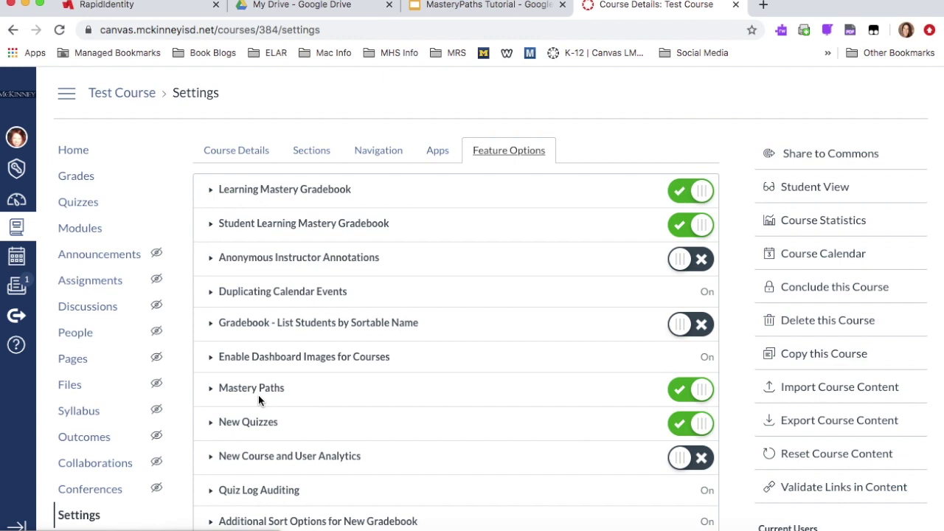
pyautogui.click(70, 231)
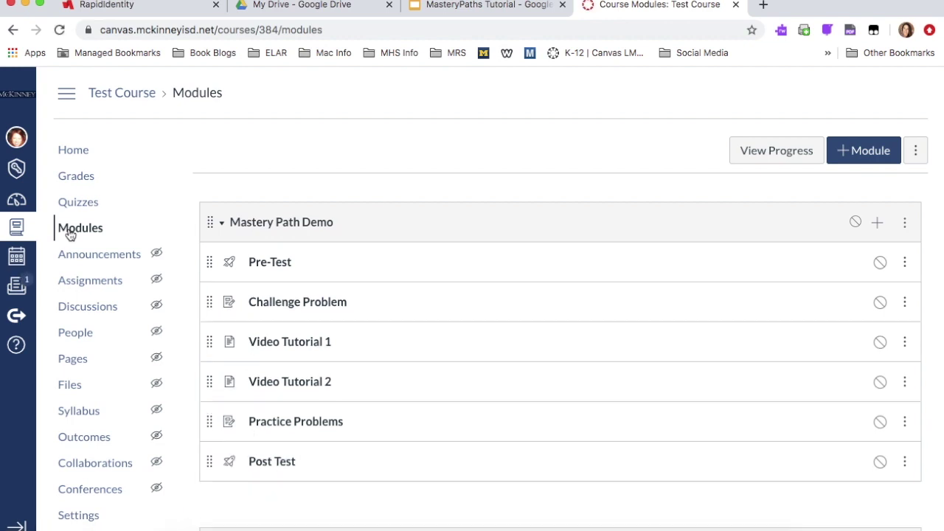
# Switch back to Google Slides and view the "What Can Be Added in MasteryPaths" and "Setting Up MasteryPaths" slides
pyautogui.click(509, 5)
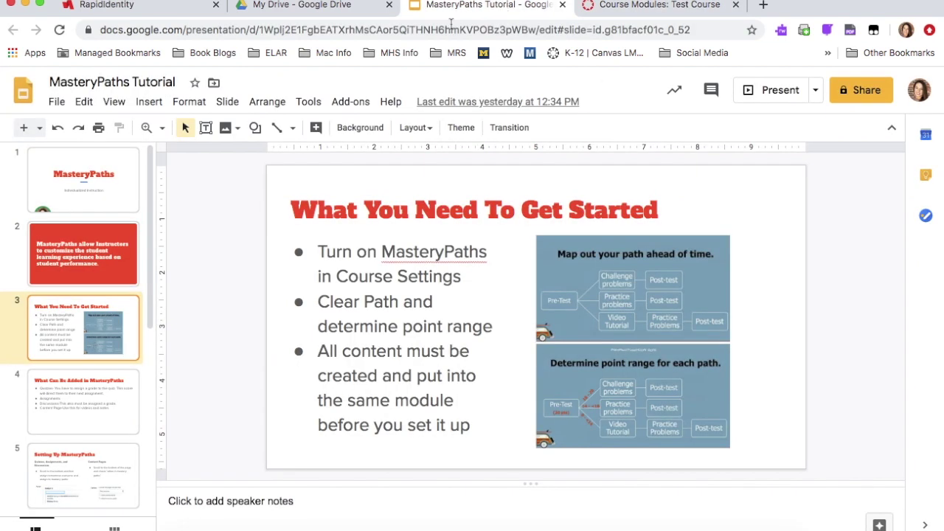
pyautogui.click(62, 427)
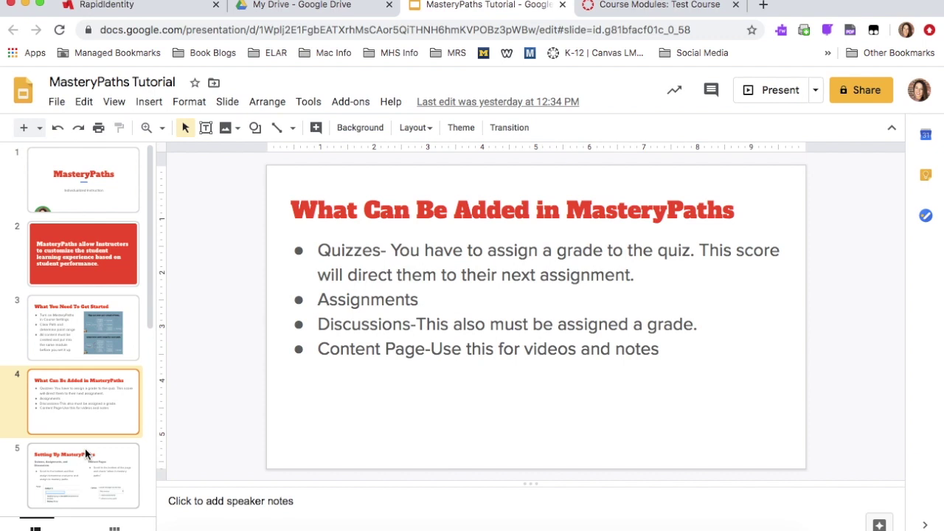
pyautogui.click(81, 459)
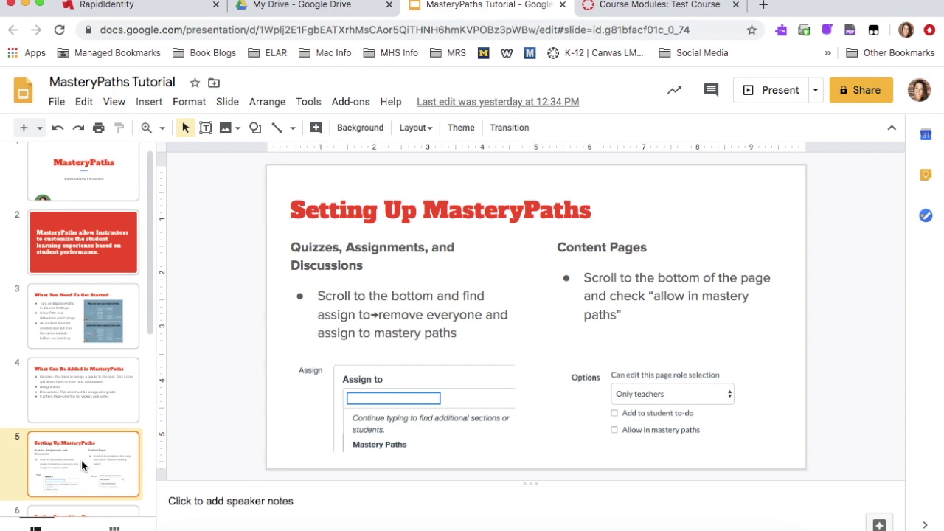
# Switch to Canvas, assign the Pre-Test quiz to Mastery Paths instead of Everyone, and save it without including the other section
pyautogui.click(650, 6)
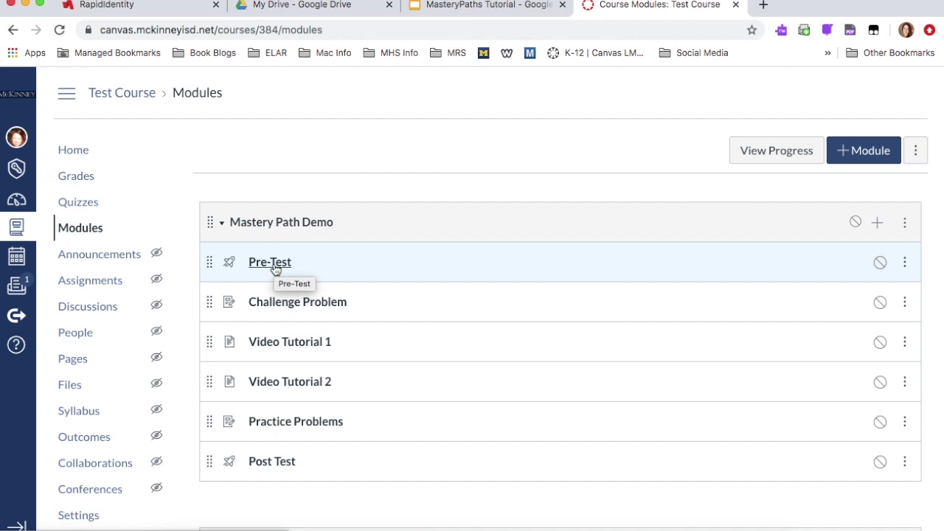
pyautogui.click(275, 269)
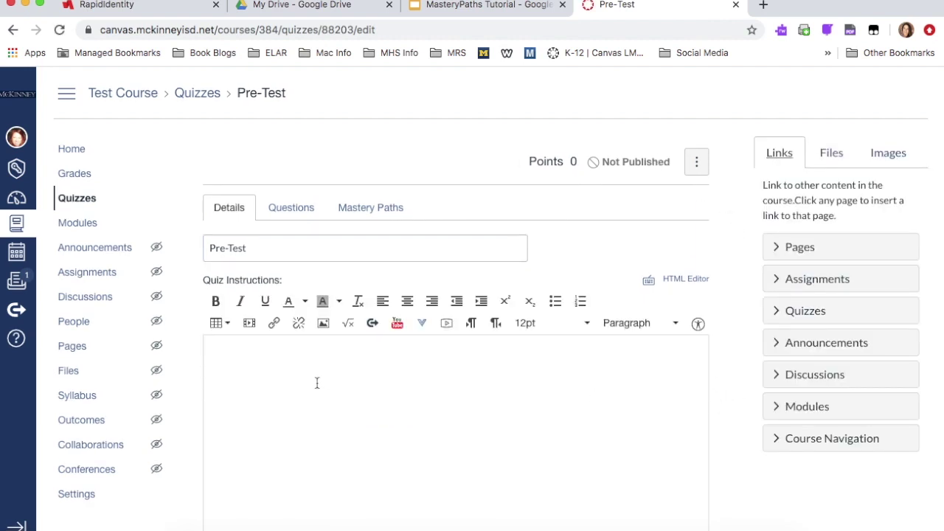
pyautogui.scroll(-3, 724, 430)
pyautogui.scroll(-4, 724, 431)
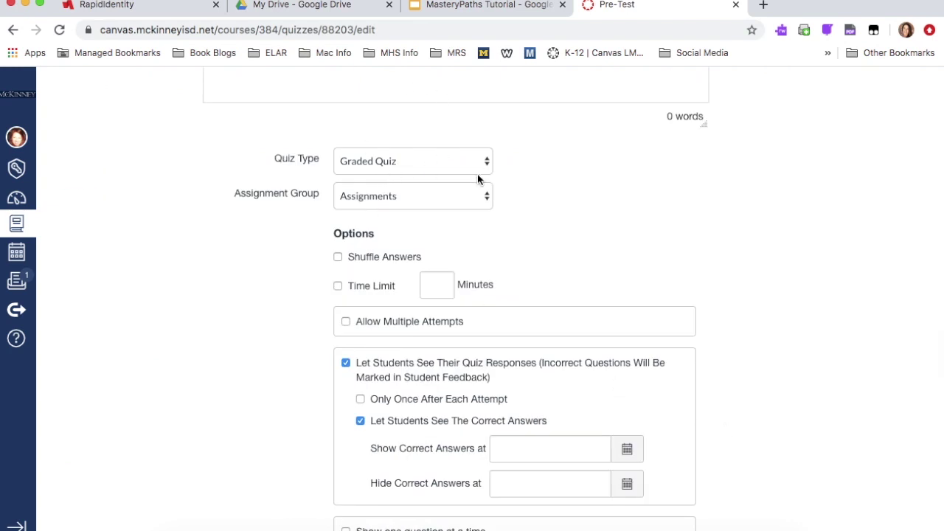
pyautogui.rightClick(615, 268)
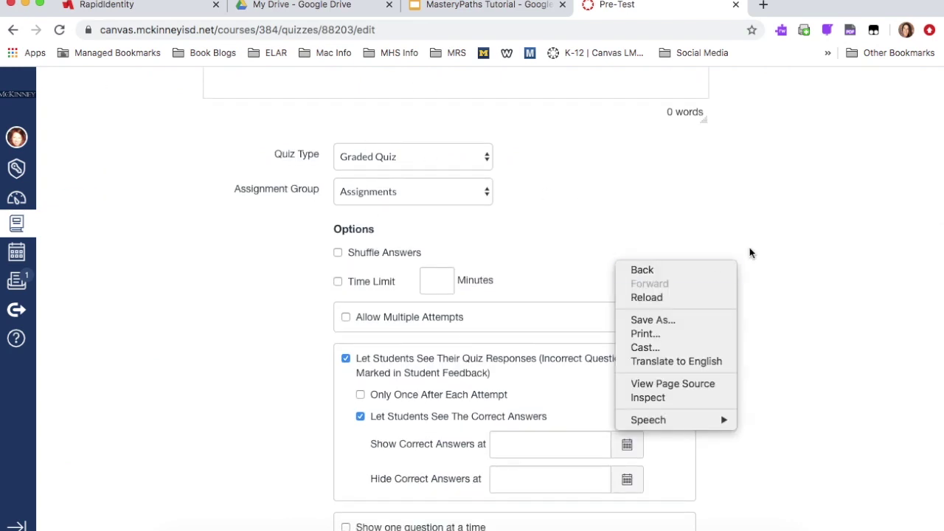
pyautogui.scroll(-1, 778, 406)
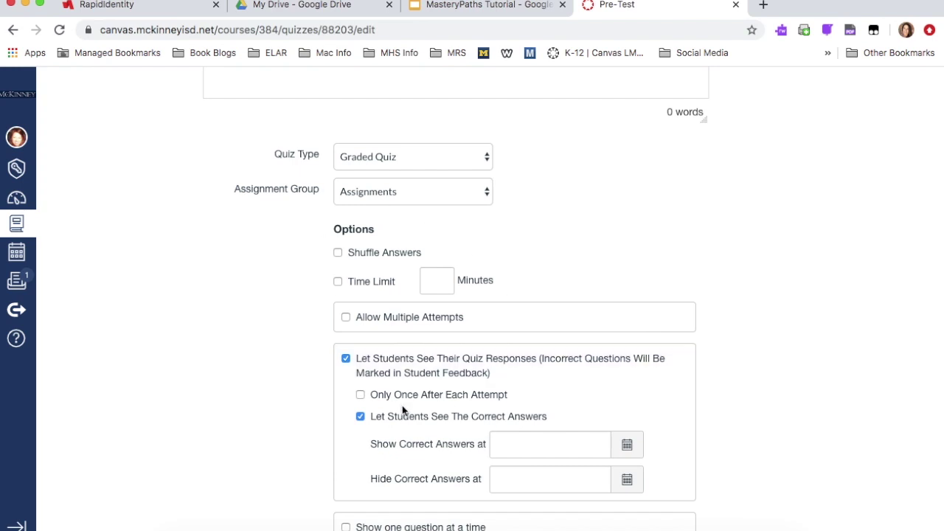
pyautogui.scroll(-5, 758, 455)
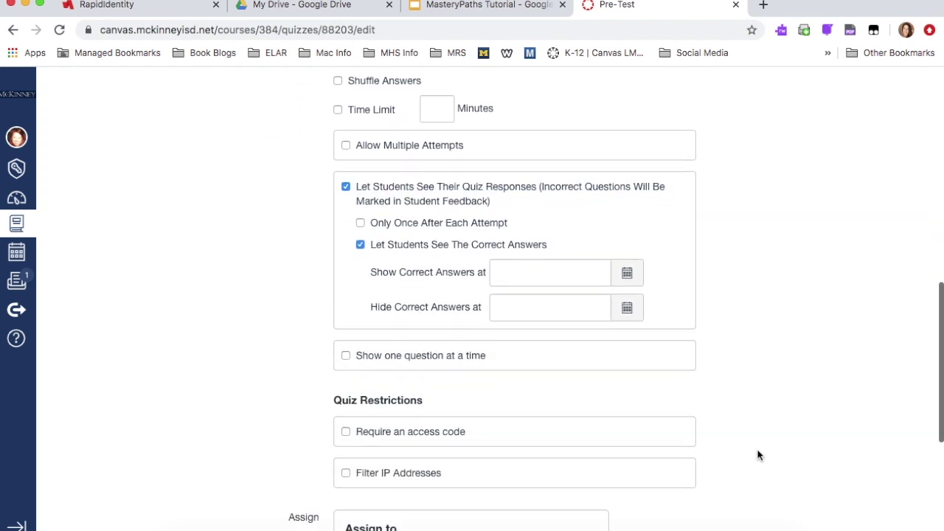
pyautogui.scroll(-2, 757, 455)
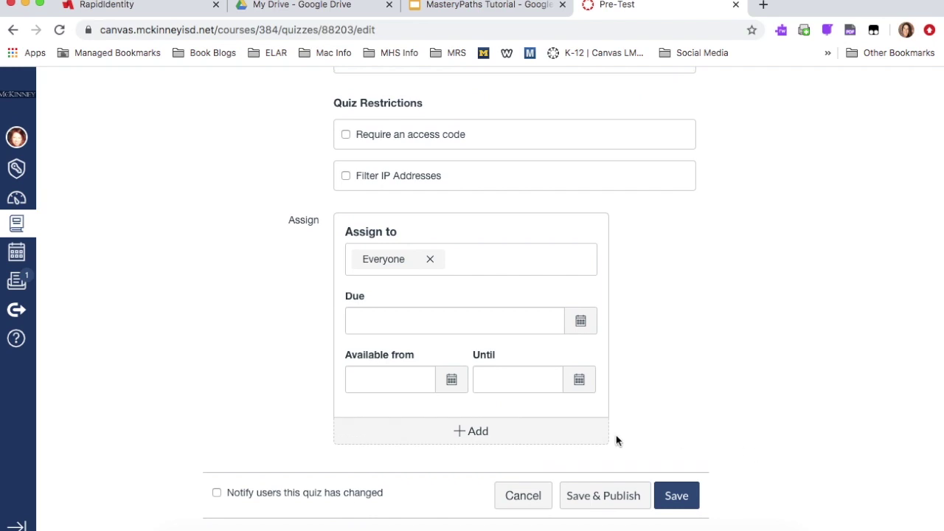
pyautogui.click(430, 262)
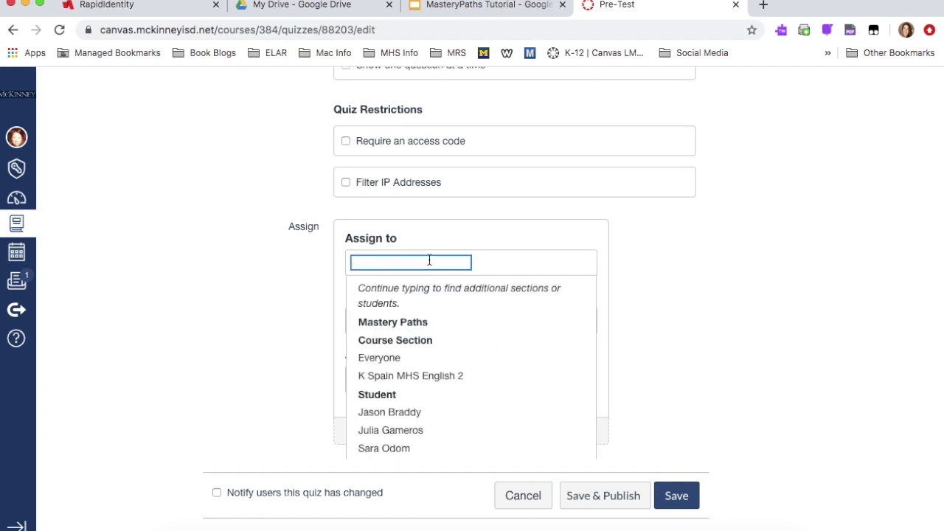
pyautogui.click(389, 322)
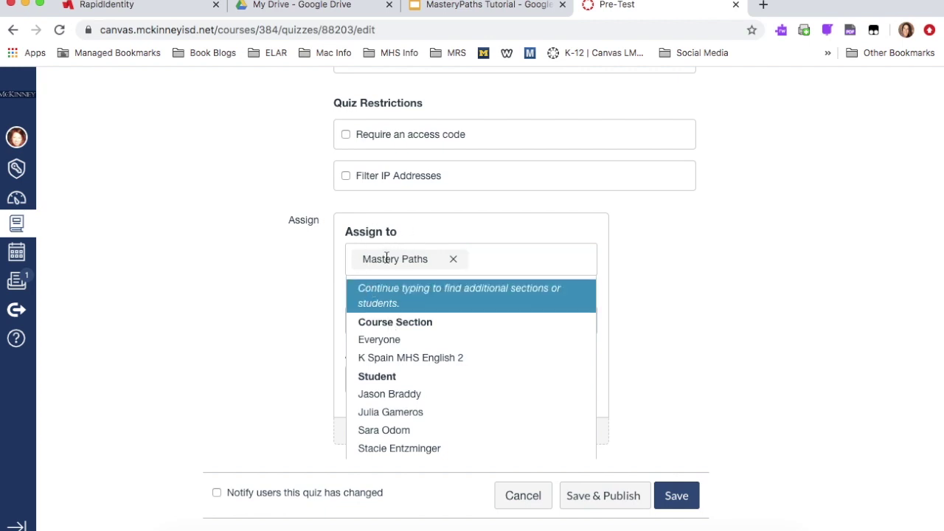
pyautogui.click(674, 496)
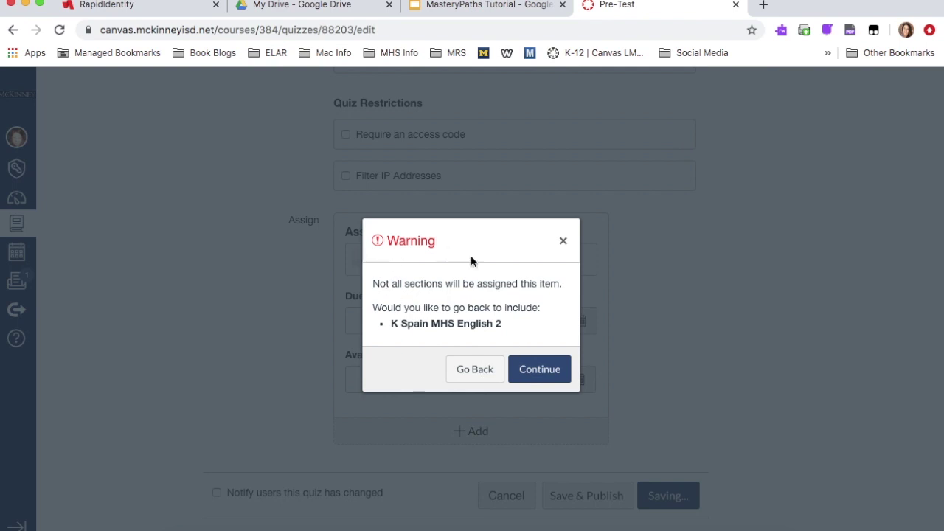
pyautogui.click(541, 370)
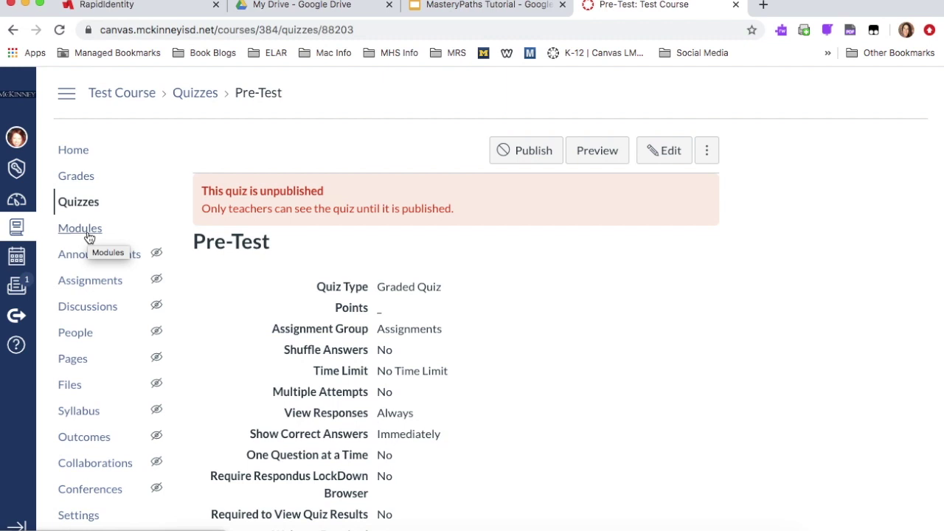
# Allow the Video Tutorial 1 page in mastery paths, save it, and return to the course modules
pyautogui.click(79, 230)
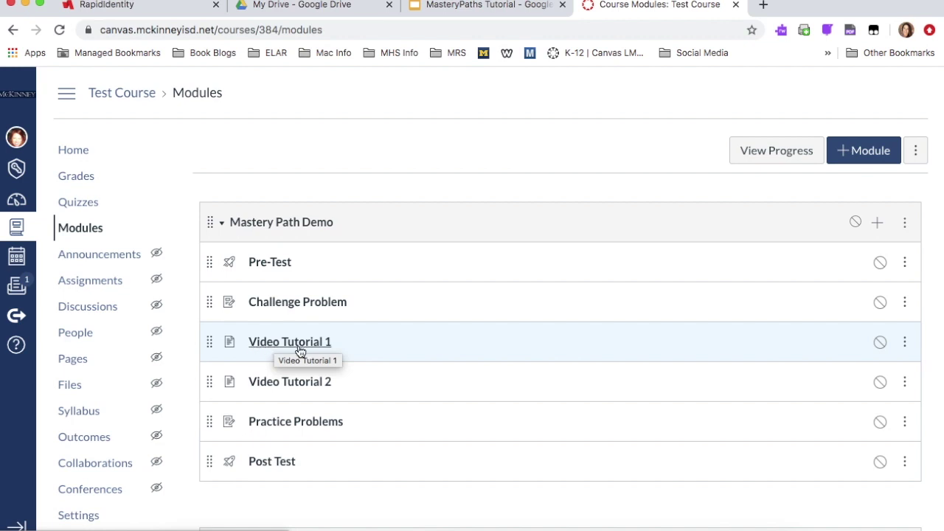
pyautogui.click(259, 348)
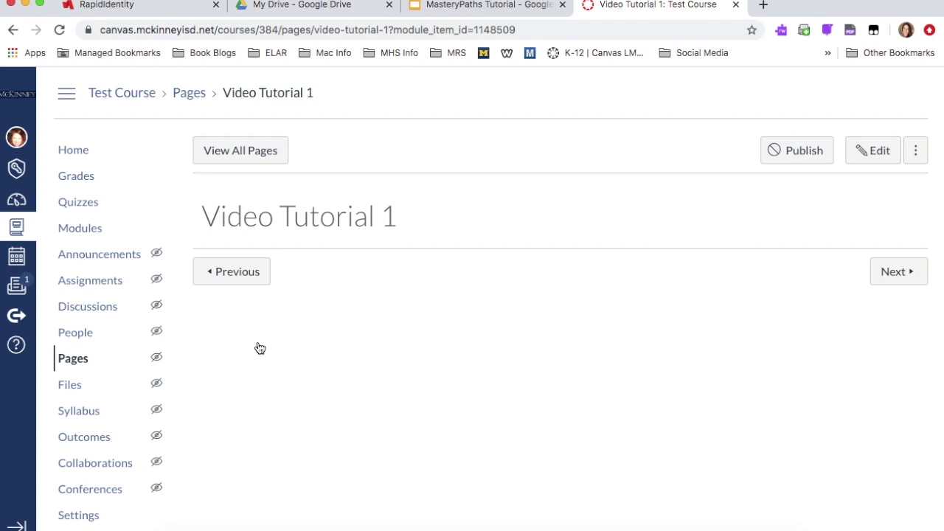
pyautogui.click(867, 160)
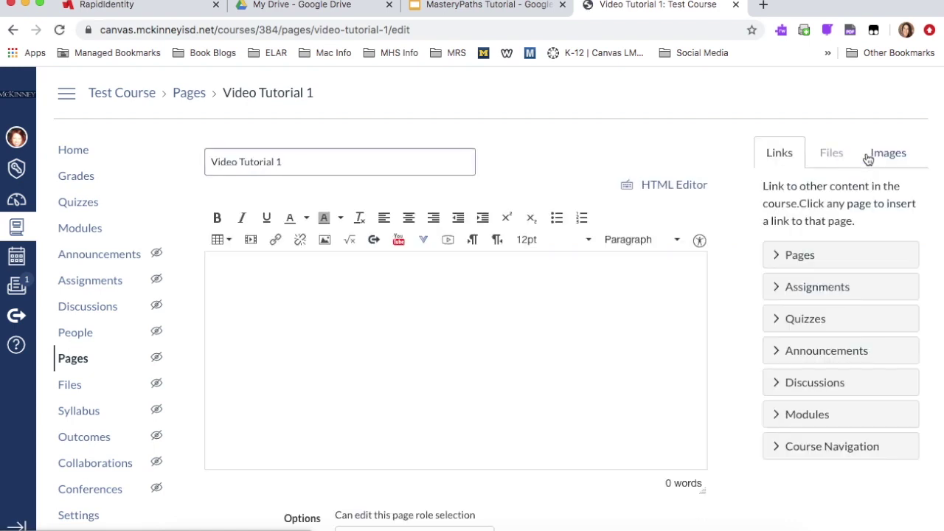
pyautogui.scroll(-3, 744, 289)
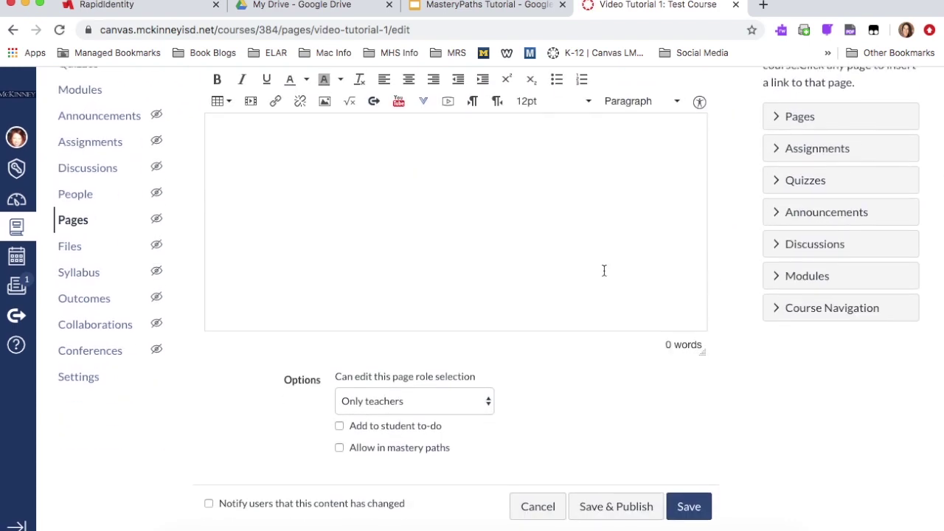
pyautogui.click(339, 451)
pyautogui.click(687, 515)
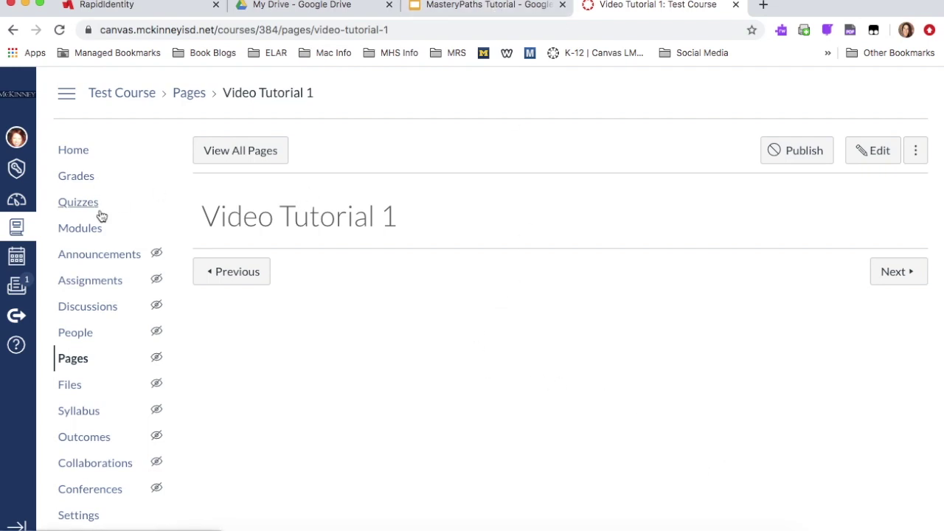
pyautogui.click(80, 231)
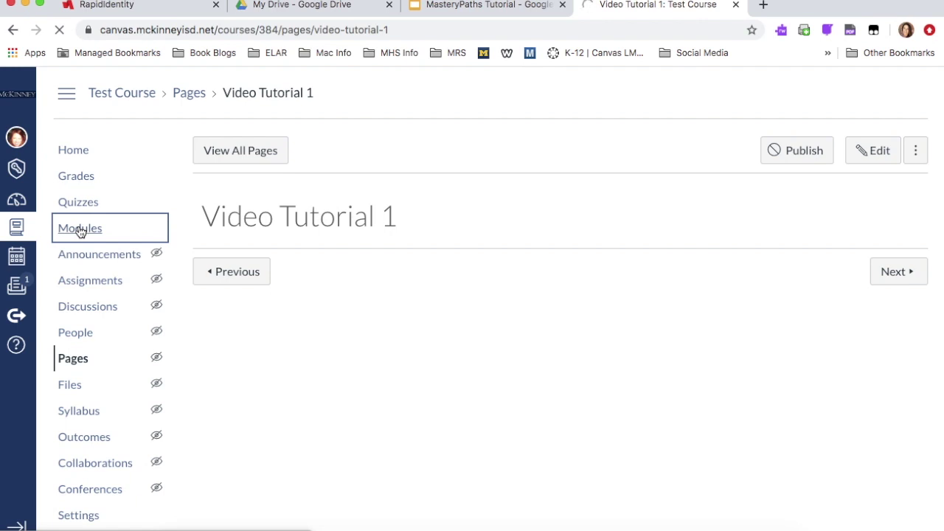
# Open the Pre-Test MP quiz for editing in Canvas and show its Mastery Paths score ranges
pyautogui.click(481, 6)
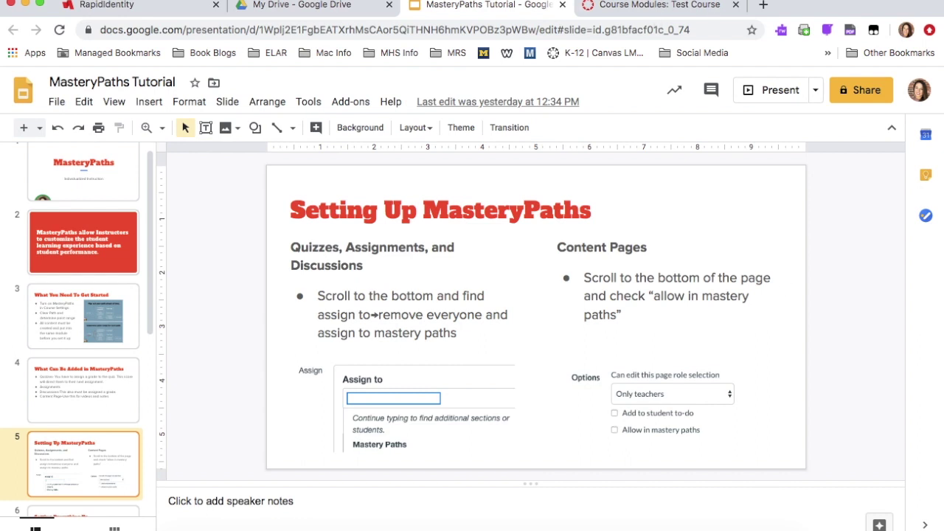
pyautogui.click(645, 9)
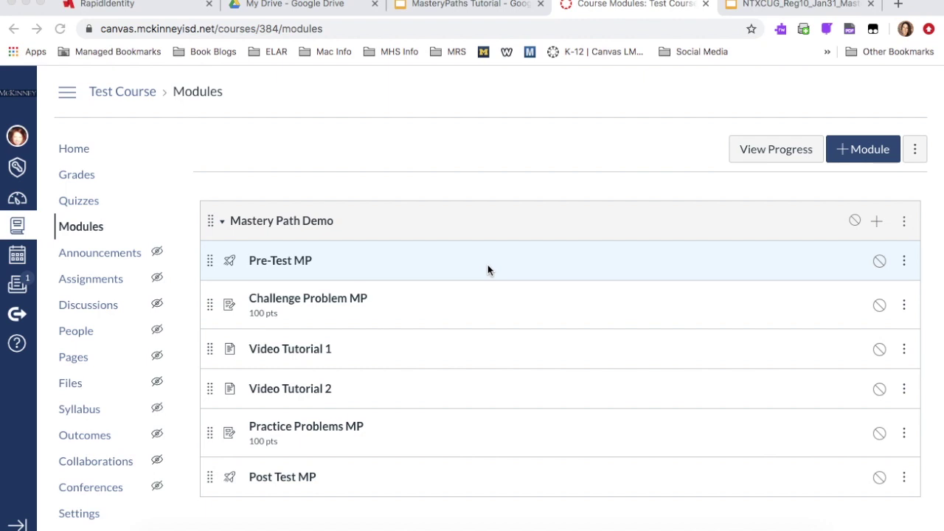
pyautogui.click(272, 264)
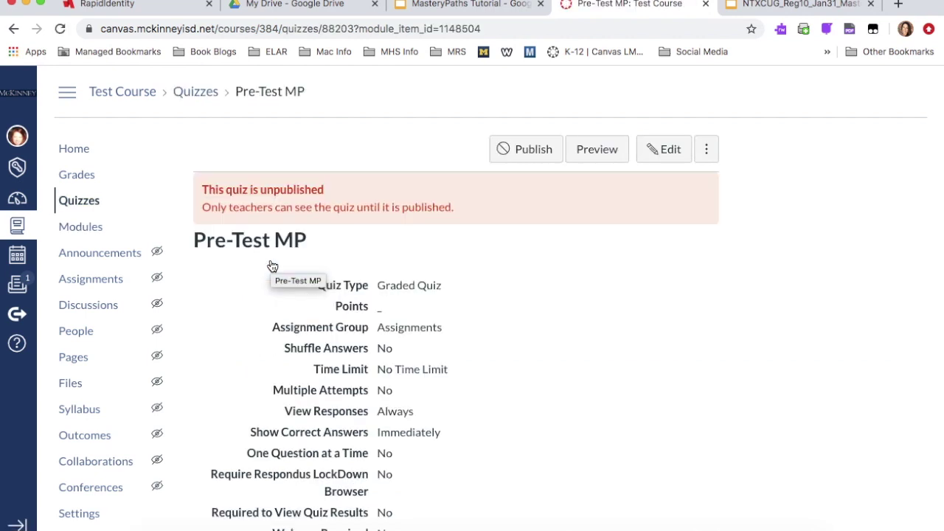
pyautogui.click(665, 152)
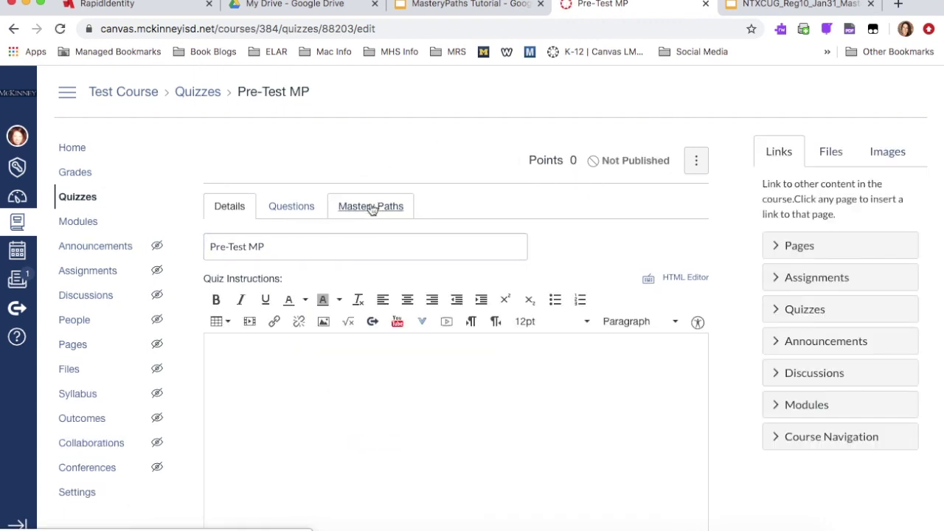
pyautogui.click(370, 206)
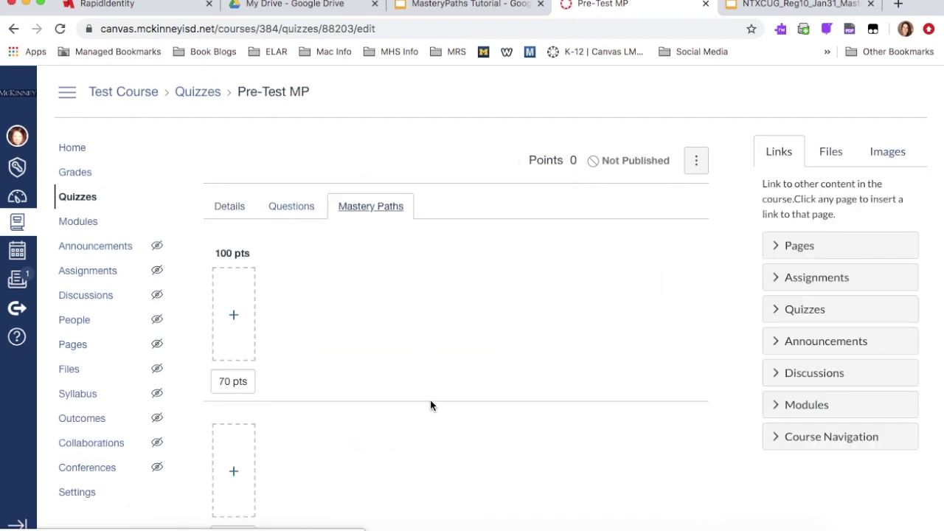
pyautogui.scroll(-4, 430, 402)
pyautogui.scroll(-2, 430, 404)
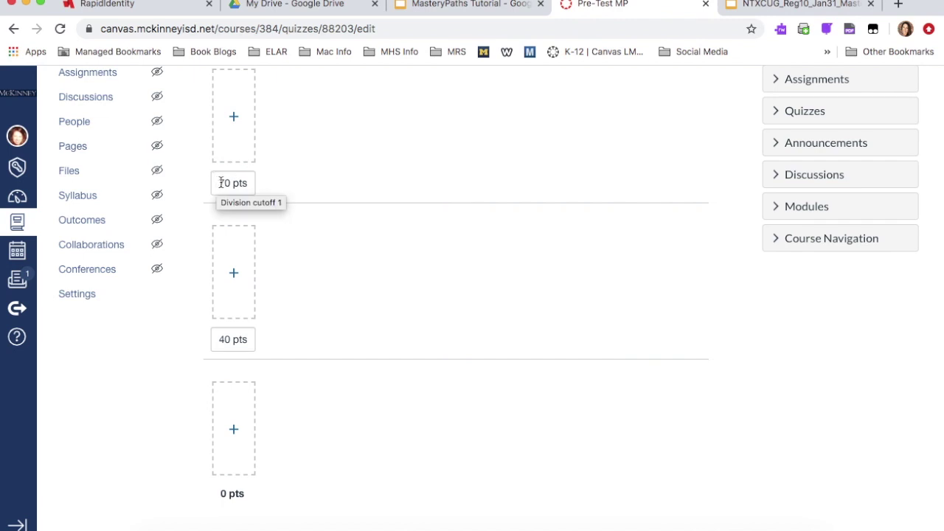
# Try changing the first division cutoff to 80, then restore it to 70 pts
pyautogui.click(223, 183)
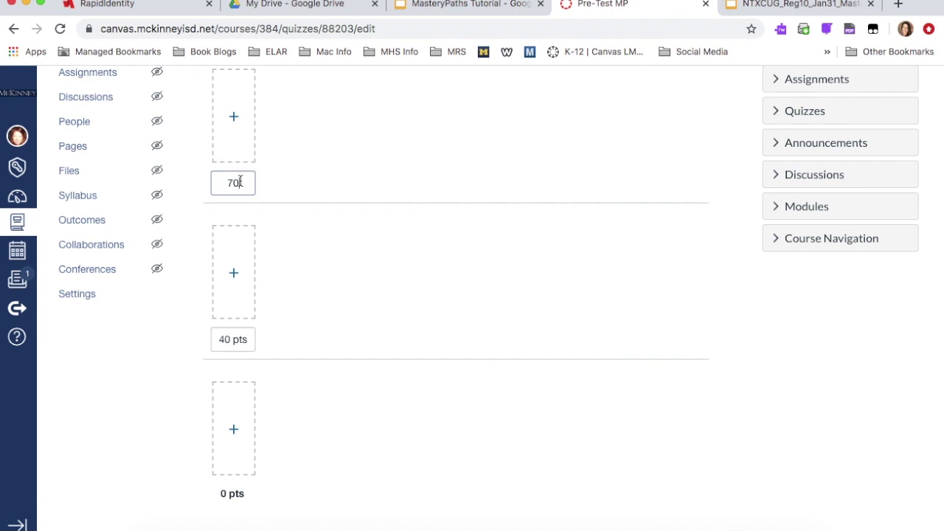
pyautogui.press('BackSpace')
pyautogui.press('BackSpace')
pyautogui.write('80')
pyautogui.press('BackSpace')
pyautogui.write('7')
pyautogui.press('BackSpace')
pyautogui.press('BackSpace')
pyautogui.write('70')
pyautogui.click(335, 140)
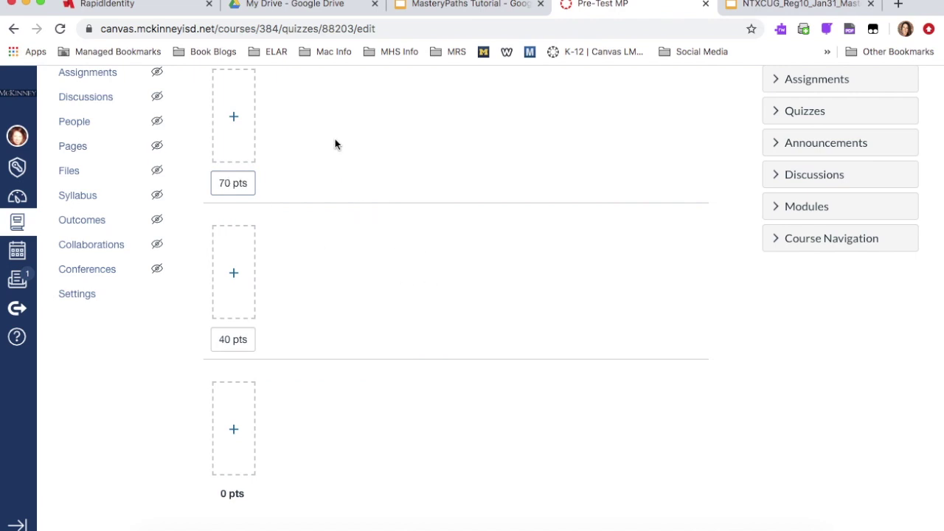
# Add the Challenge Problem MP assignment to the 100 pts to 70 pts range
pyautogui.click(234, 119)
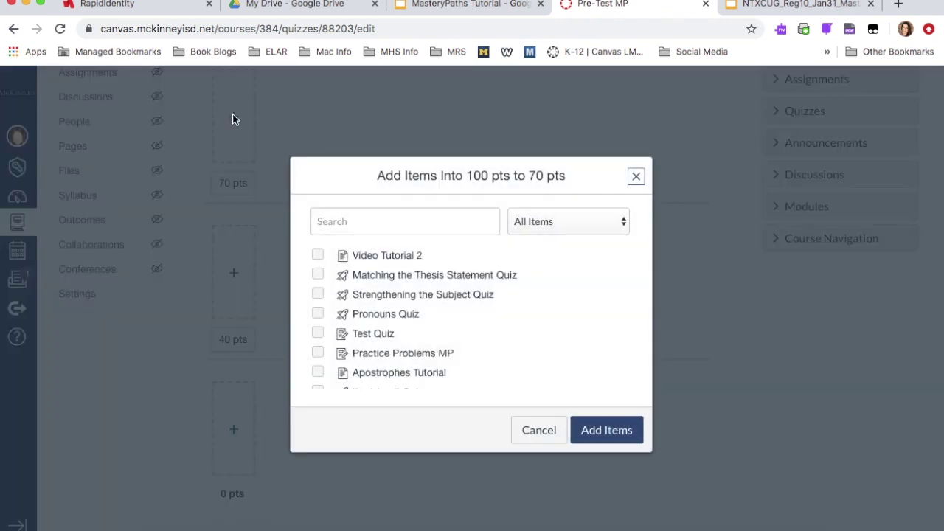
pyautogui.click(332, 223)
pyautogui.write('chall')
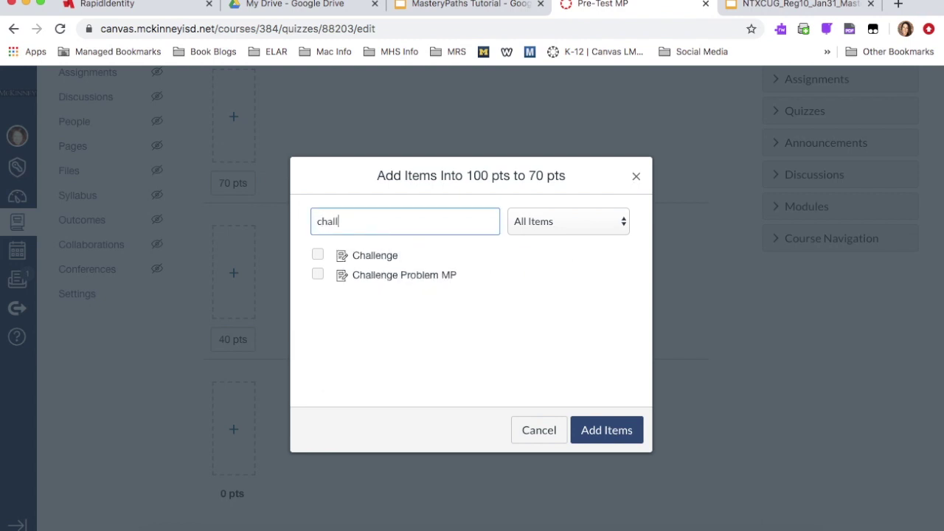
pyautogui.click(318, 274)
pyautogui.click(611, 432)
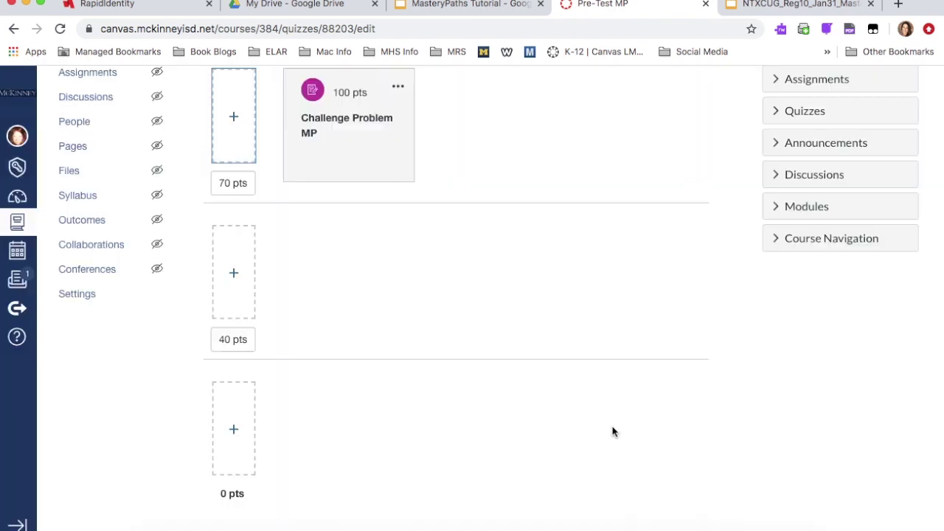
# Add the Post Test MP quiz to the 100 pts to 70 pts range alongside Challenge Problem MP
pyautogui.click(233, 119)
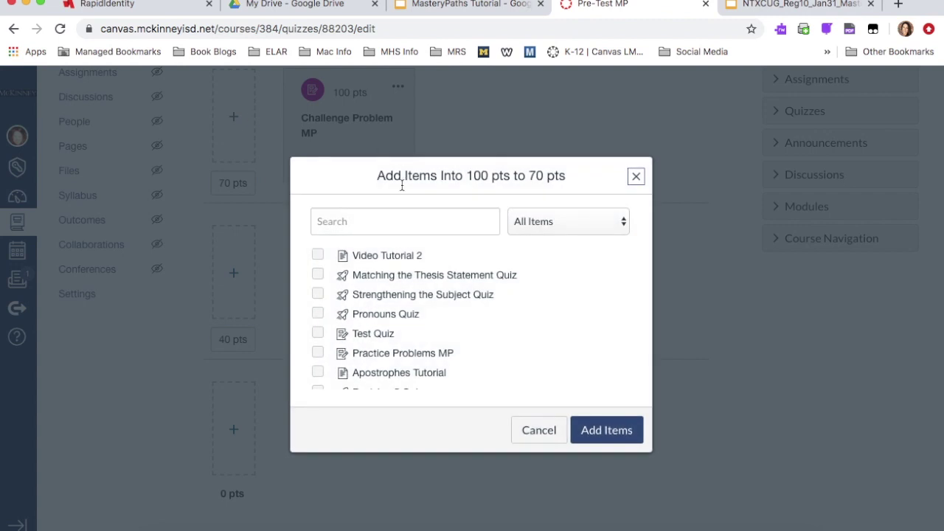
pyautogui.click(321, 222)
pyautogui.write('post')
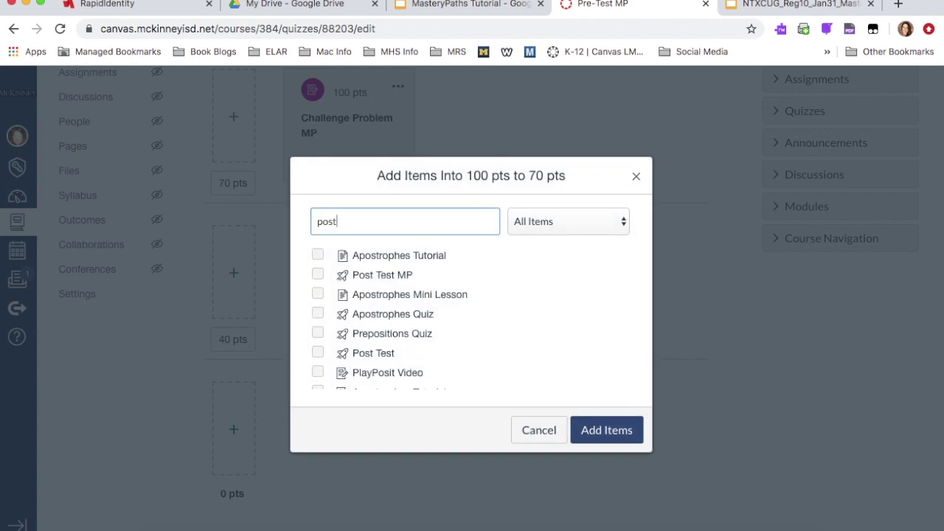
pyautogui.click(317, 275)
pyautogui.click(606, 429)
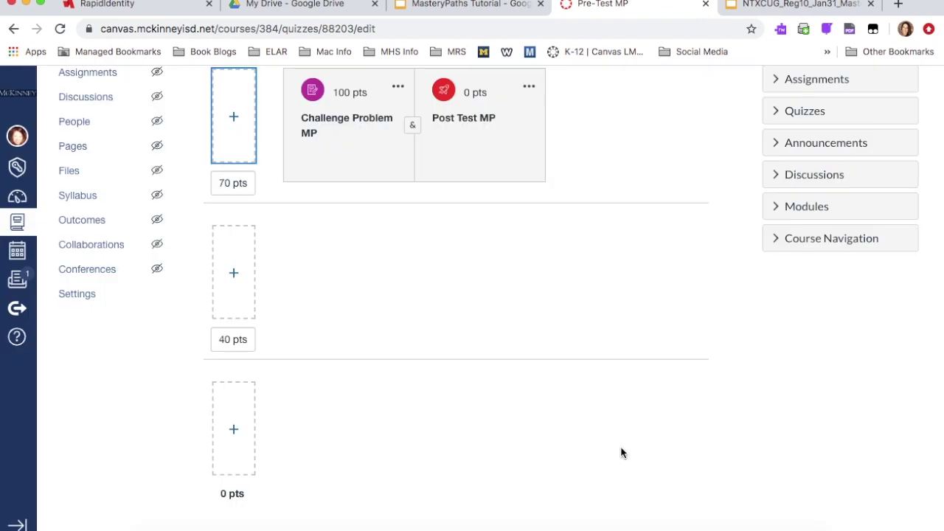
# Add the Practice Problems MP assignment to the 70 pts to 40 pts range
pyautogui.click(233, 273)
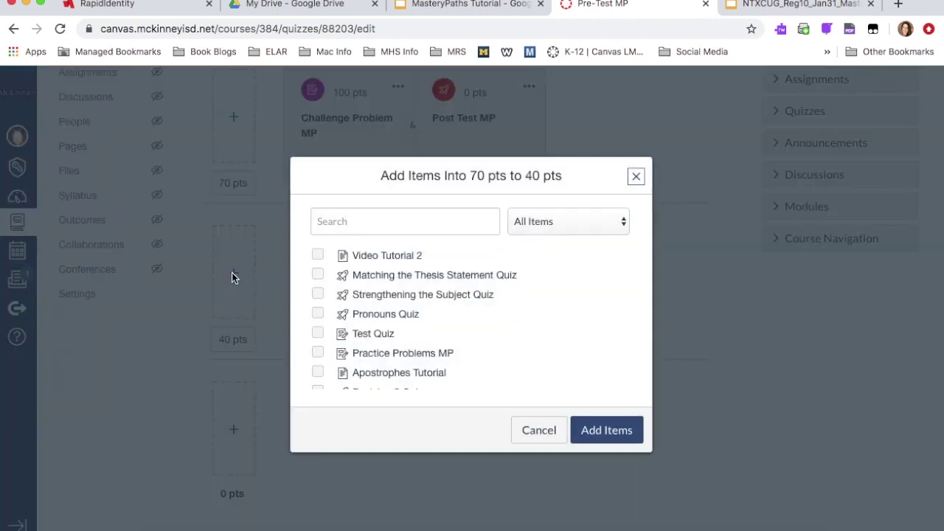
pyautogui.click(343, 221)
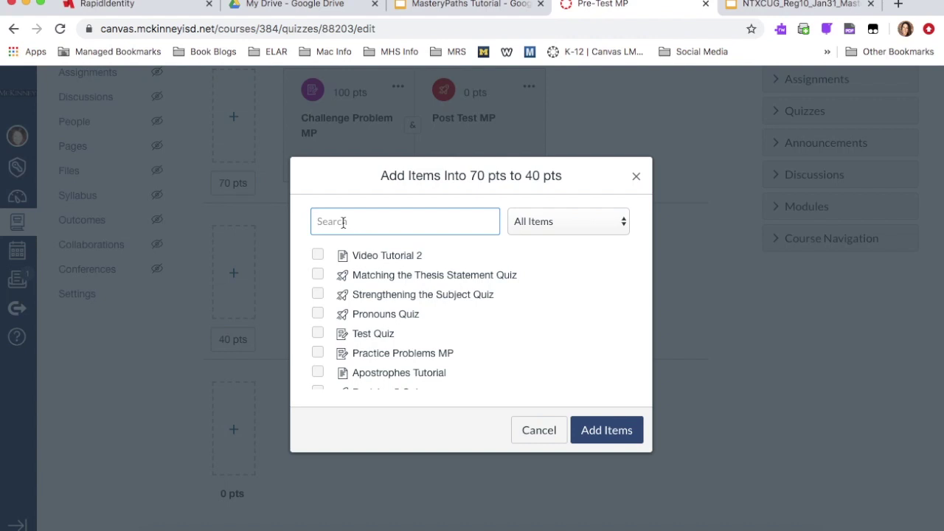
pyautogui.write('practi')
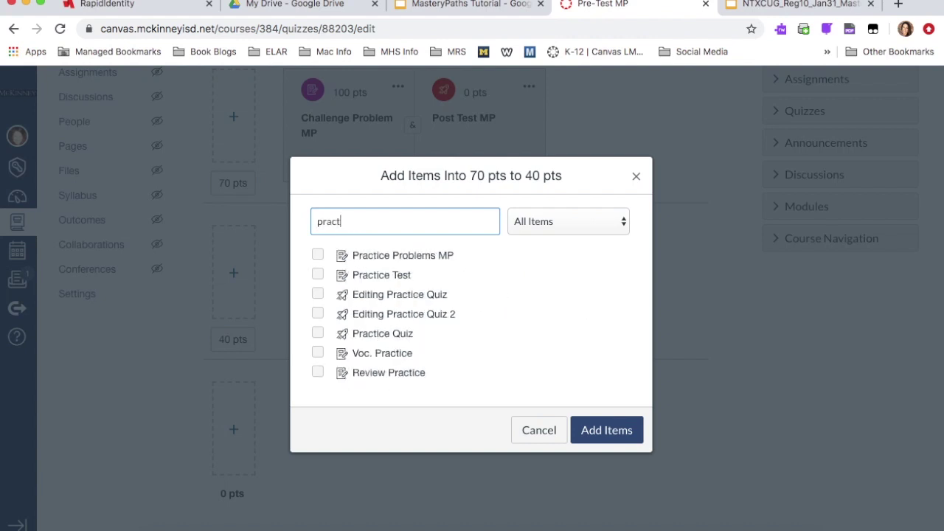
pyautogui.click(317, 255)
pyautogui.click(613, 432)
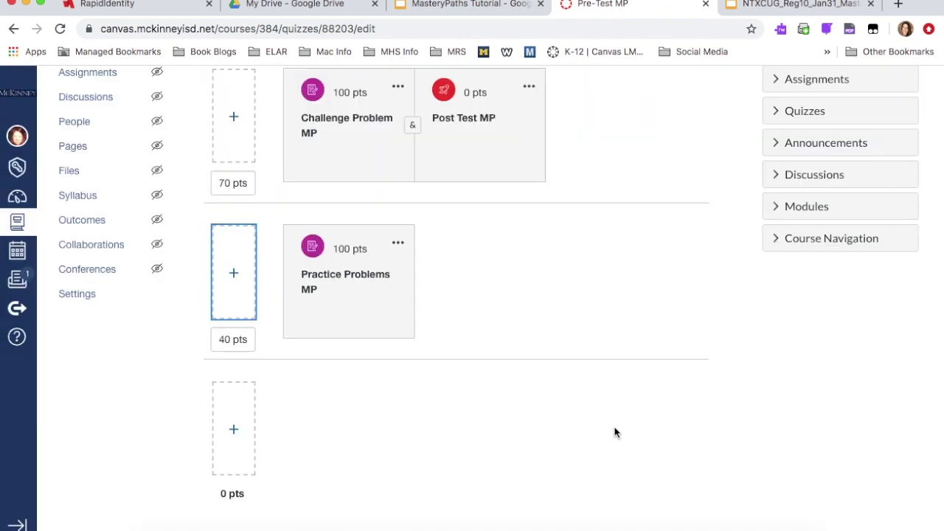
# Add the Post Test MP quiz to the 70 pts to 40 pts range alongside Practice Problems MP
pyautogui.click(231, 274)
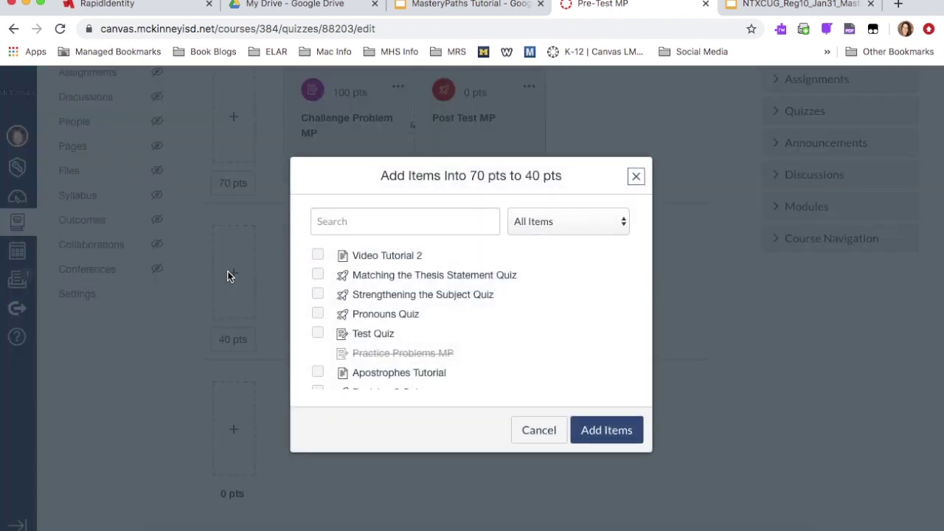
pyautogui.click(318, 228)
pyautogui.write('post')
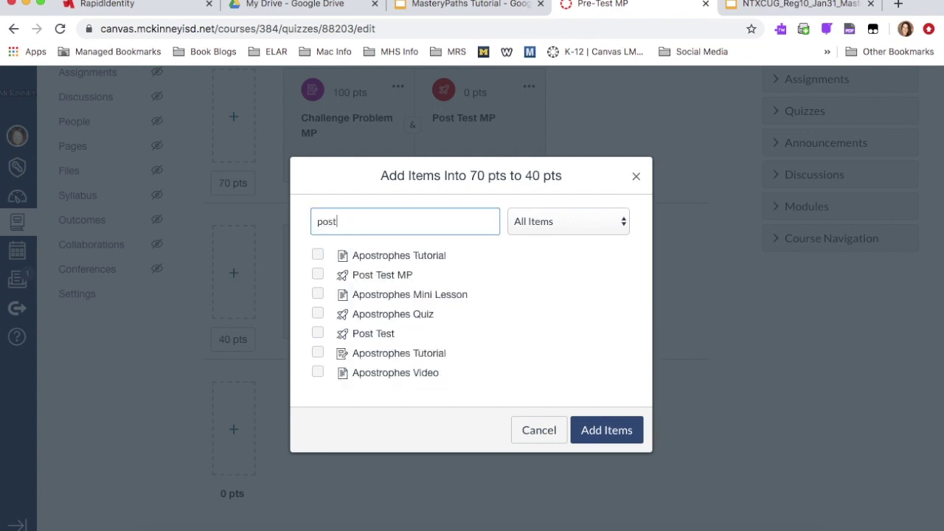
pyautogui.click(317, 274)
pyautogui.click(603, 435)
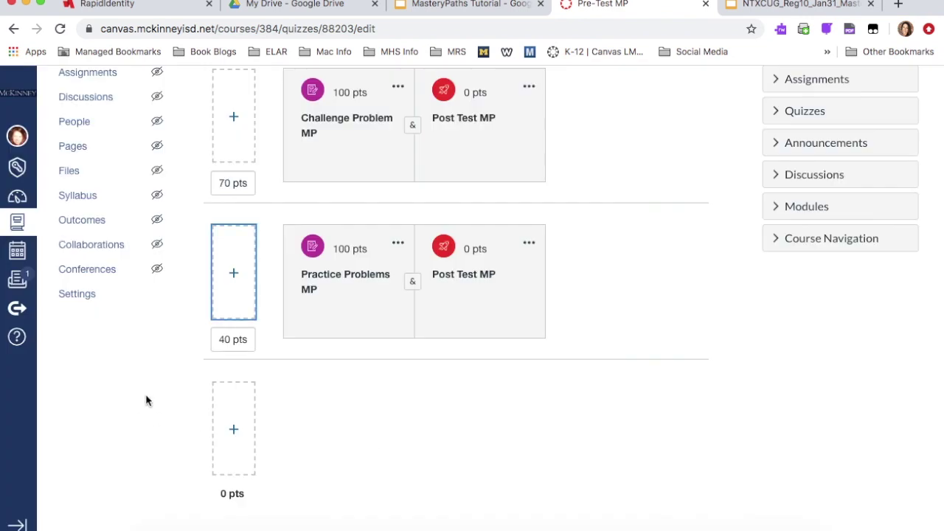
# Add the Video Tutorial 1 and Video Tutorial 2 pages to the 40 pts to 0 pts range
pyautogui.click(235, 430)
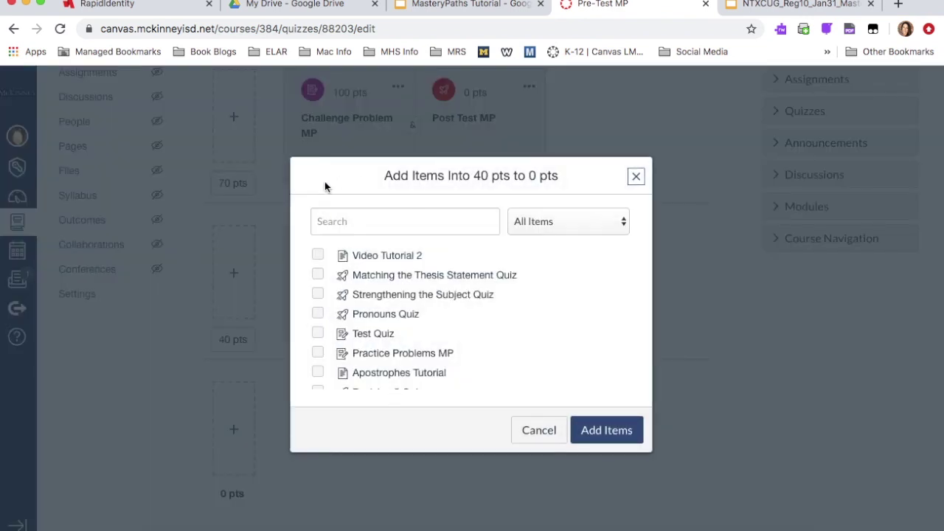
pyautogui.click(328, 222)
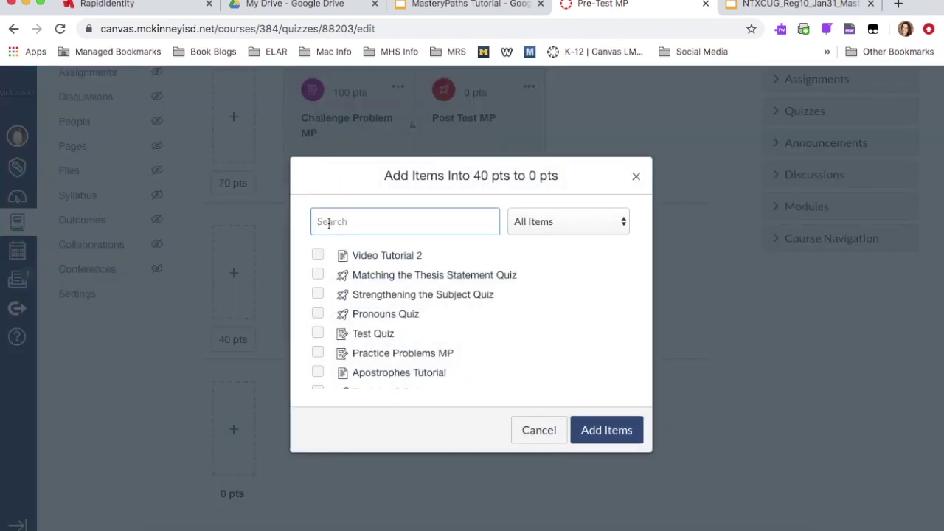
pyautogui.write('video')
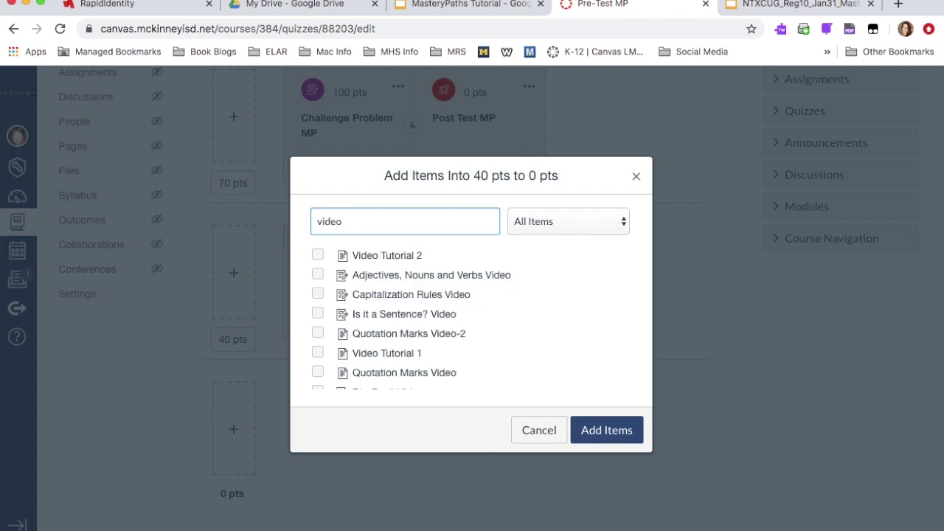
pyautogui.click(318, 353)
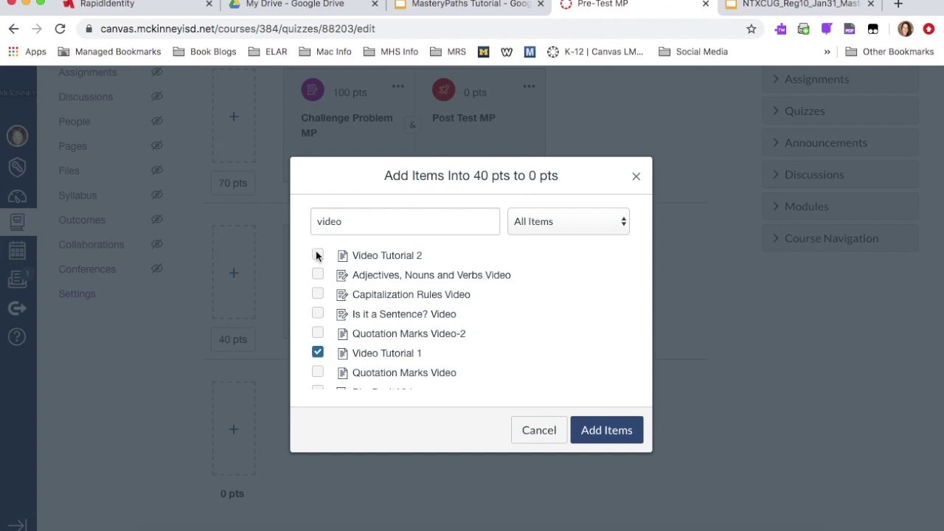
pyautogui.click(317, 254)
pyautogui.click(600, 430)
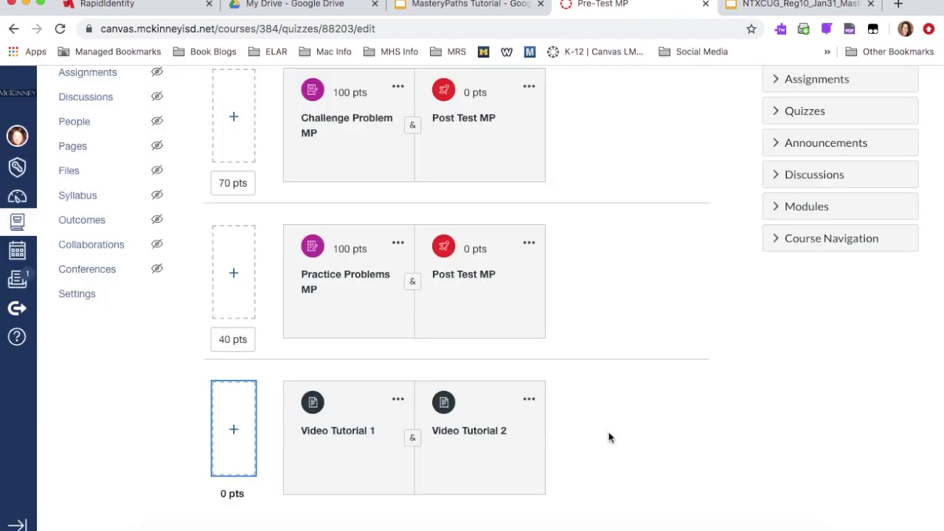
# Add the Practice Problems MP assignment to the 40 pts to 0 pts range after the two video tutorials
pyautogui.click(234, 429)
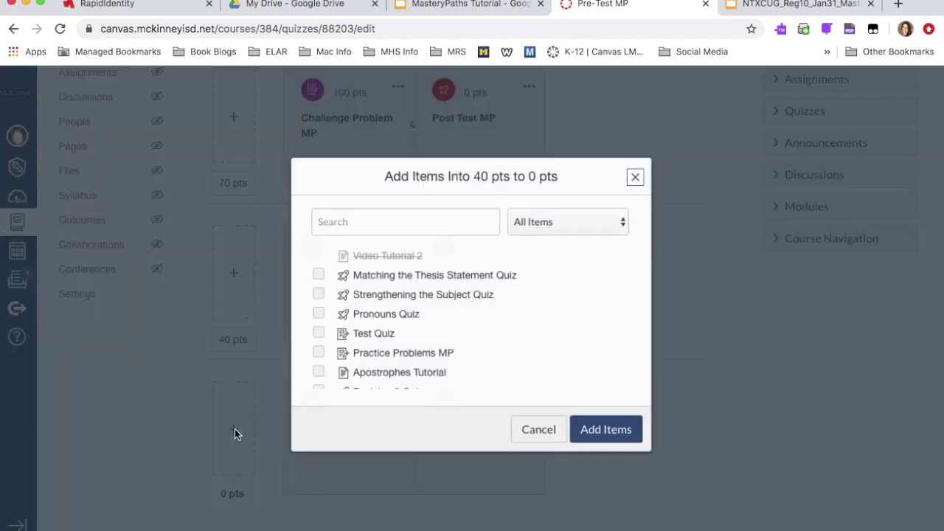
pyautogui.click(348, 221)
pyautogui.write('practic')
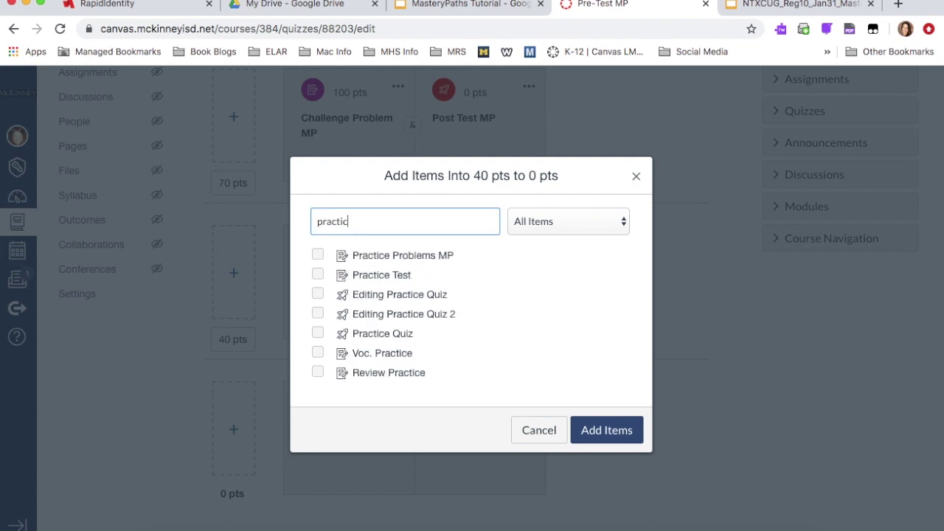
pyautogui.click(318, 255)
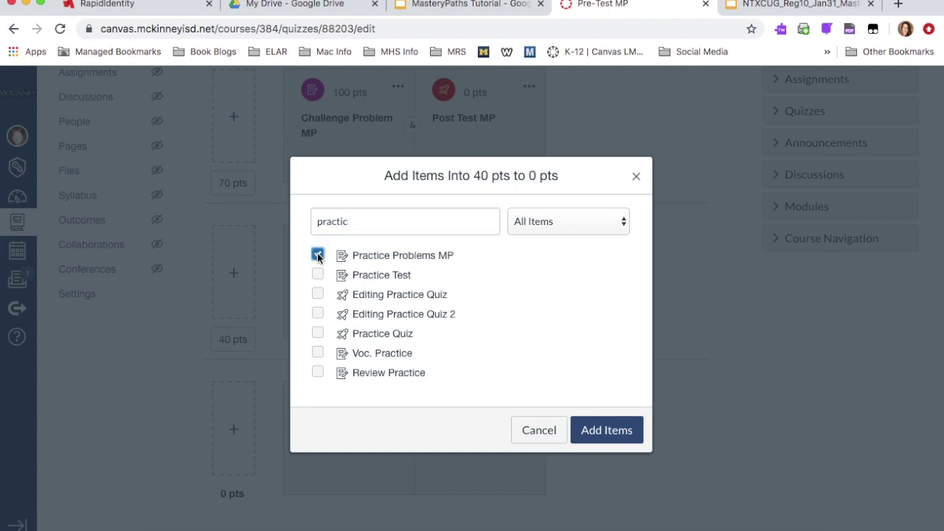
pyautogui.click(603, 430)
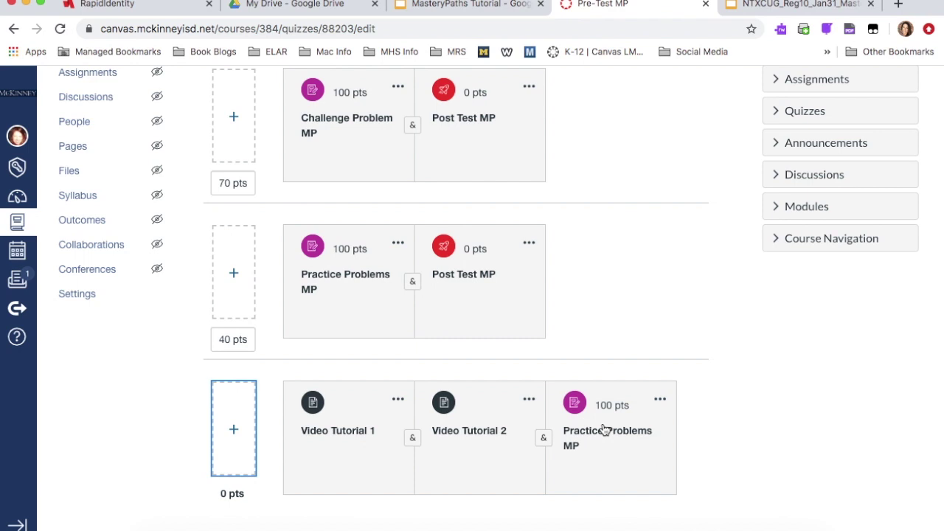
# Add the Post Test MP quiz to the 40 pts to 0 pts range after Practice Problems MP
pyautogui.click(232, 434)
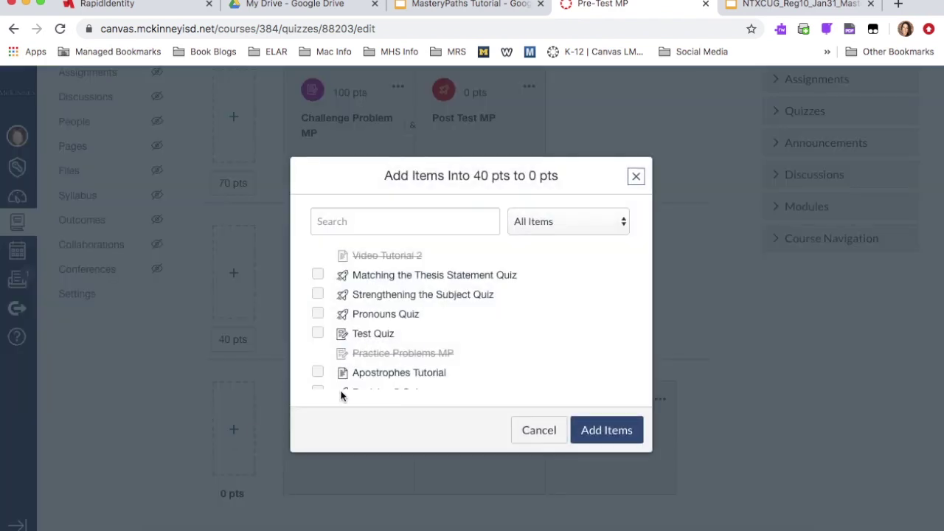
pyautogui.click(355, 220)
pyautogui.write('post')
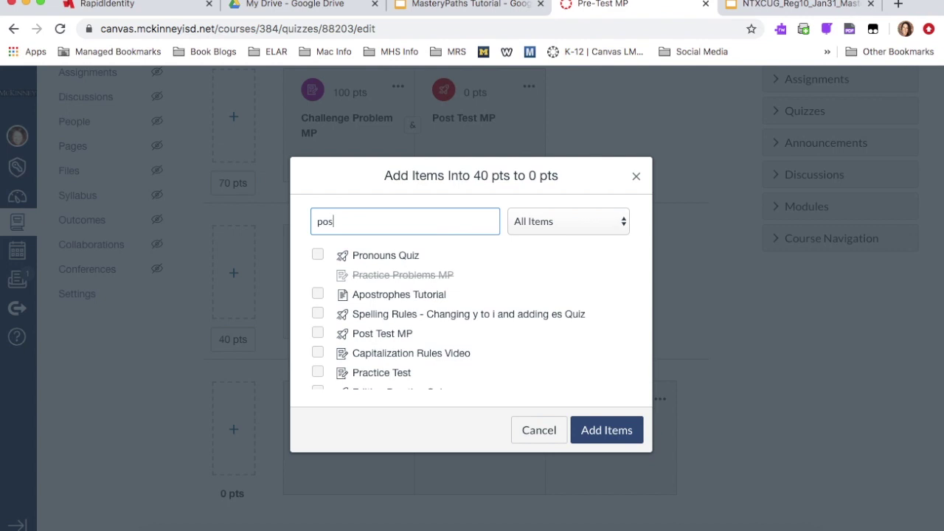
pyautogui.click(317, 274)
pyautogui.click(606, 435)
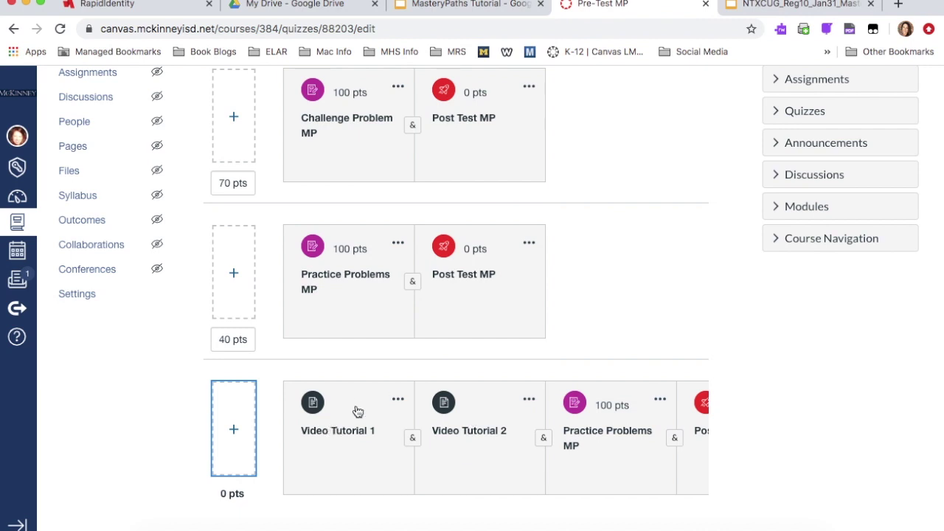
# Change the link between Video Tutorial 1 and Video Tutorial 2 to "or" and check the options available for Video Tutorial 1
pyautogui.click(412, 440)
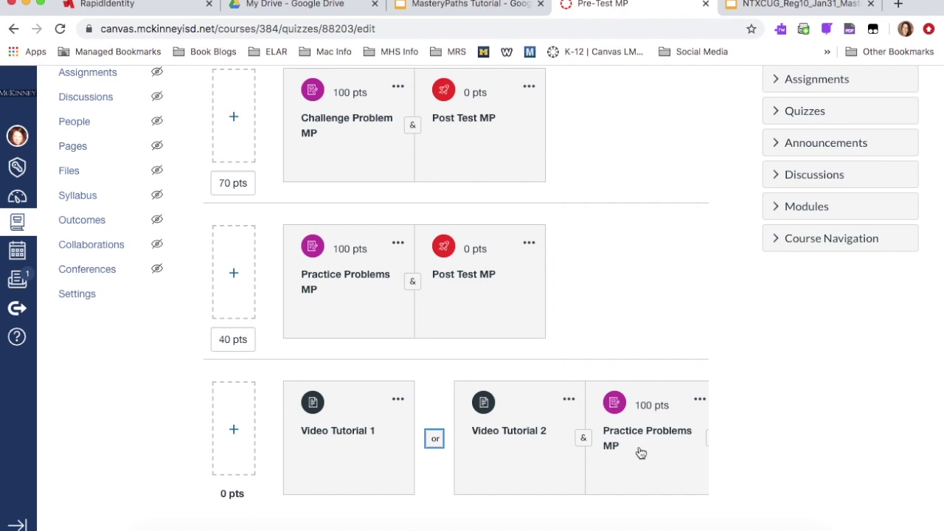
pyautogui.click(398, 400)
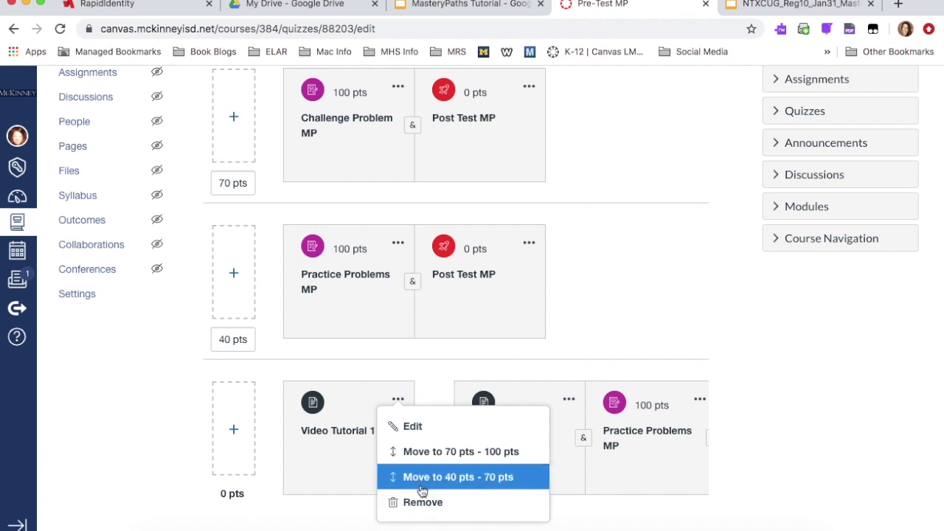
pyautogui.click(447, 365)
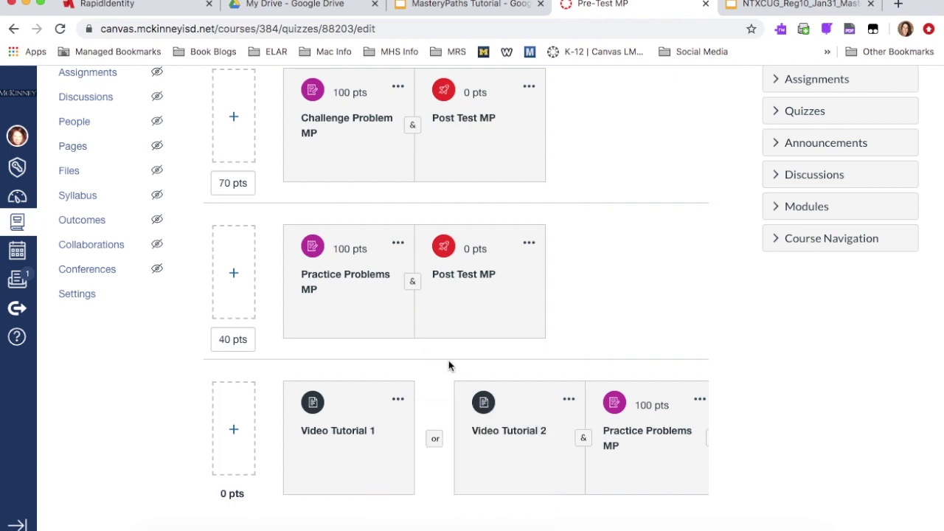
# Save the Pre-Test MP quiz without including the other section and return to the course modules
pyautogui.scroll(-2, 679, 468)
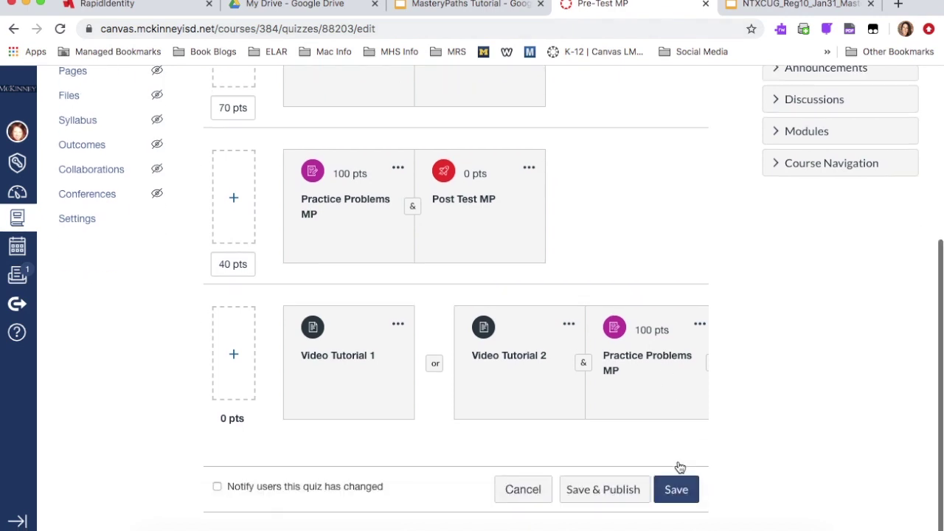
pyautogui.click(674, 496)
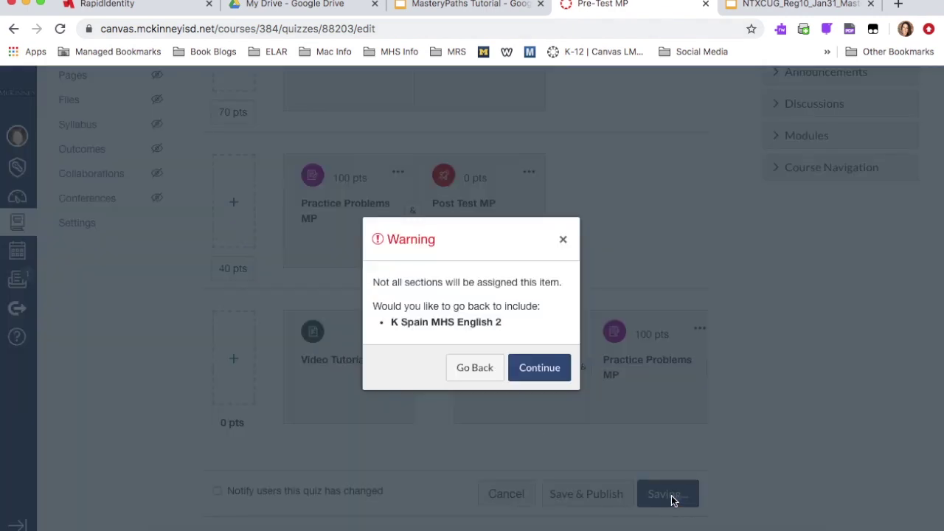
pyautogui.click(543, 369)
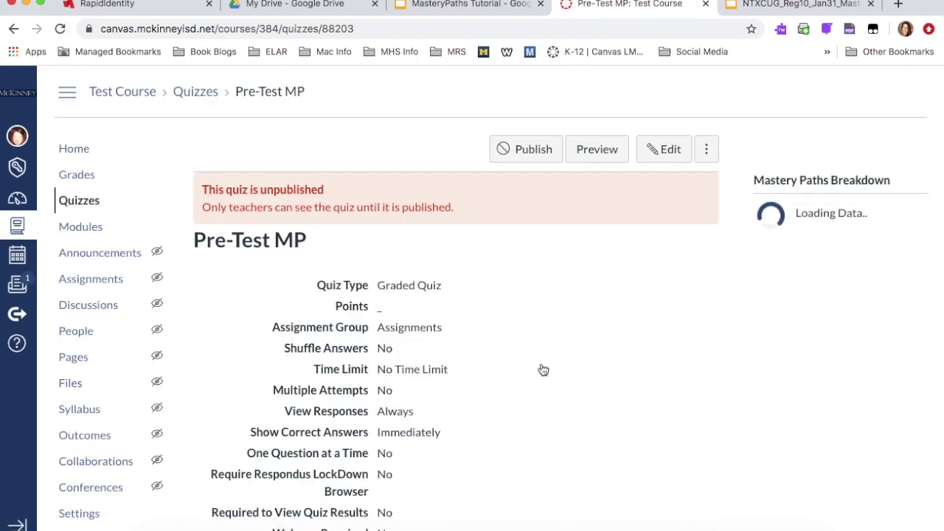
pyautogui.click(81, 229)
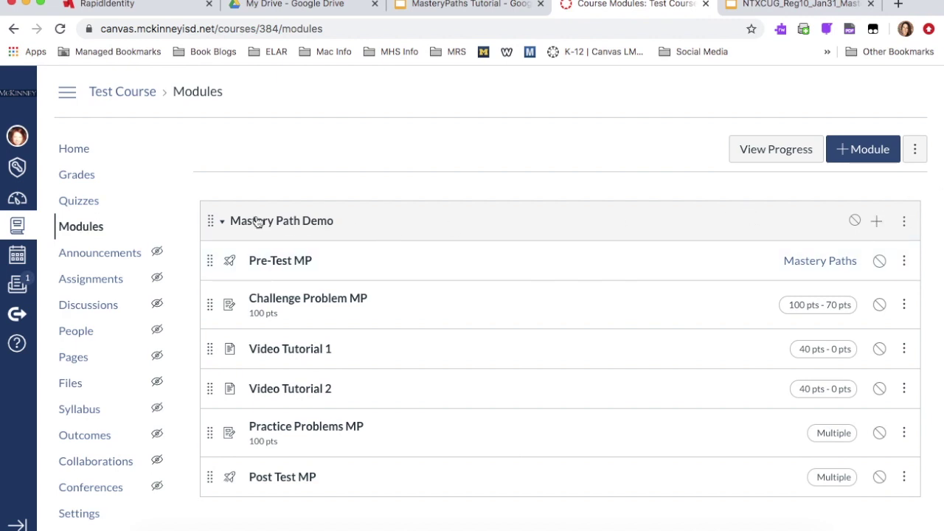
# Examine the lock-until and requirement options for Pre-Test MP in the Mastery Path Demo module settings without saving any changes
pyautogui.click(904, 223)
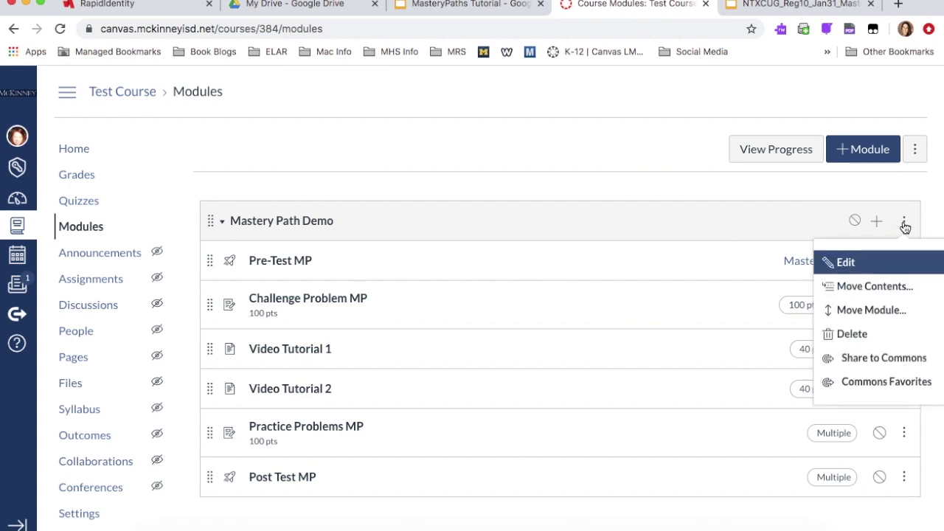
pyautogui.click(847, 264)
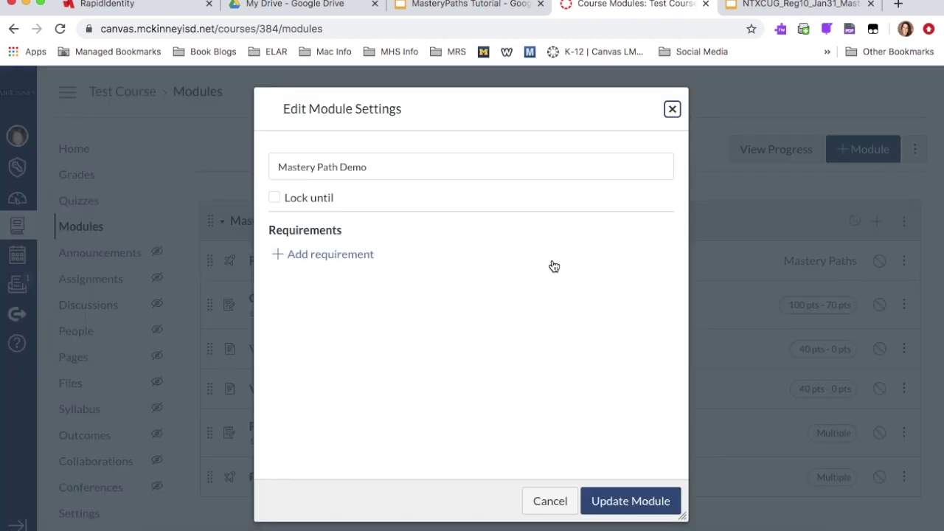
pyautogui.click(274, 197)
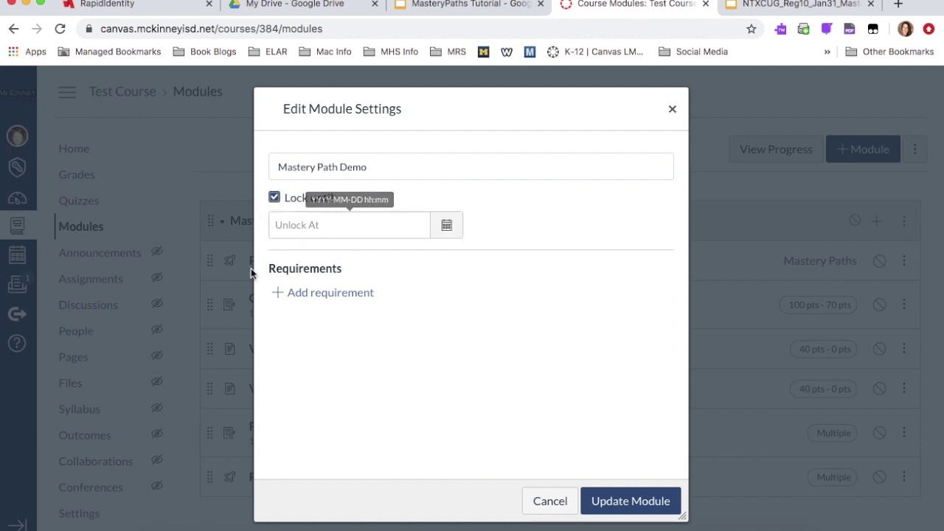
pyautogui.click(307, 293)
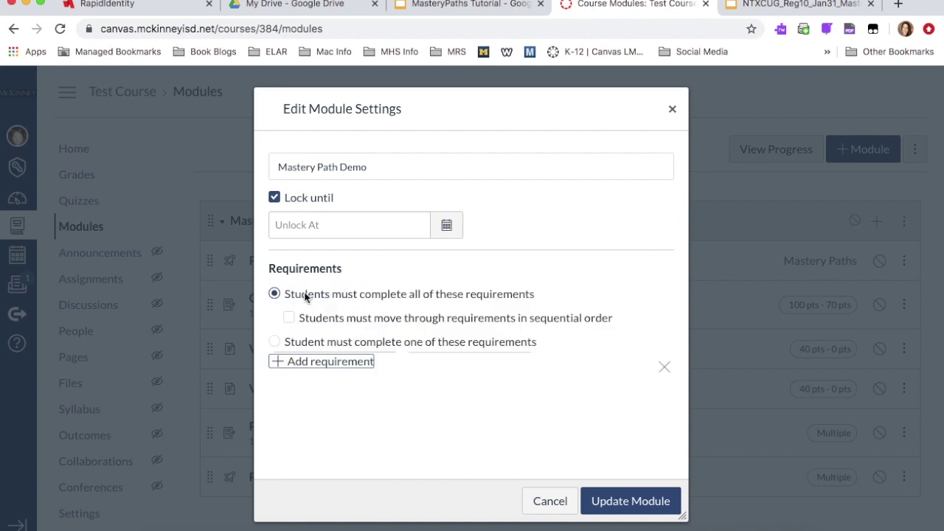
pyautogui.scroll(-3, 306, 297)
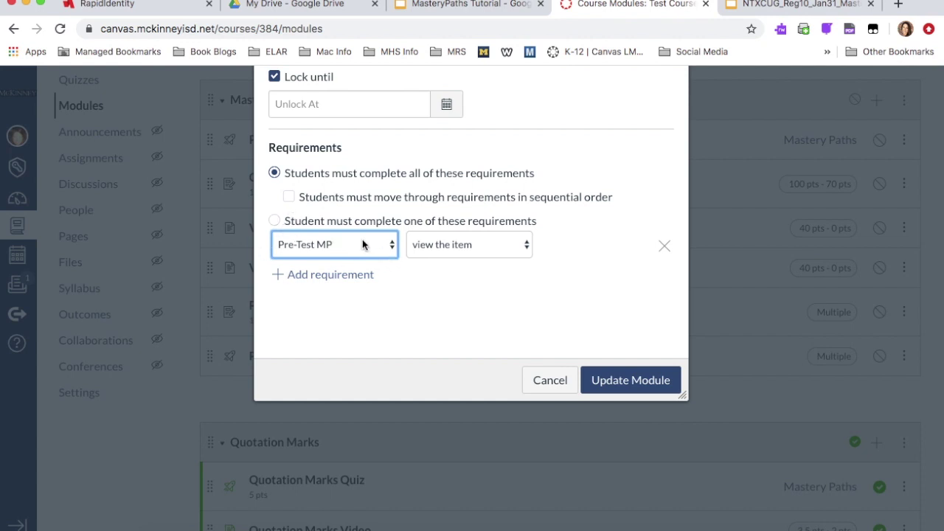
pyautogui.click(481, 251)
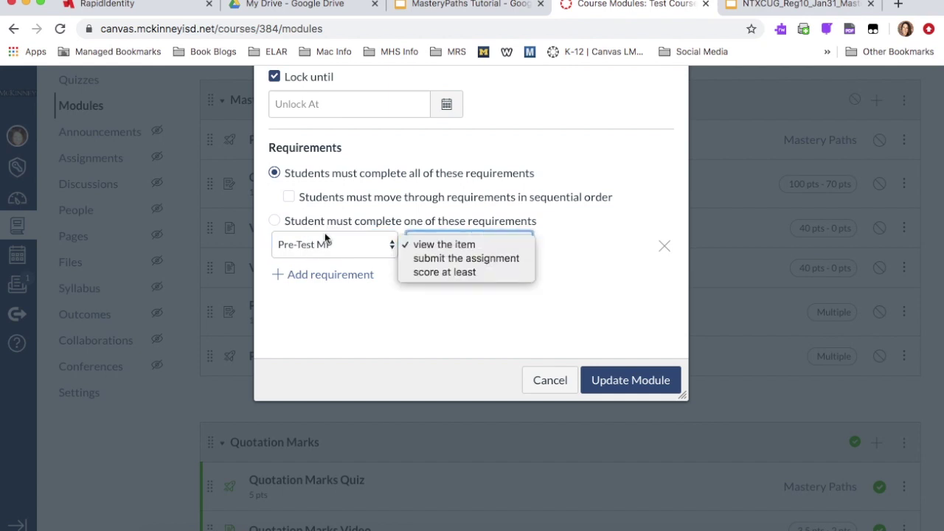
pyautogui.click(550, 383)
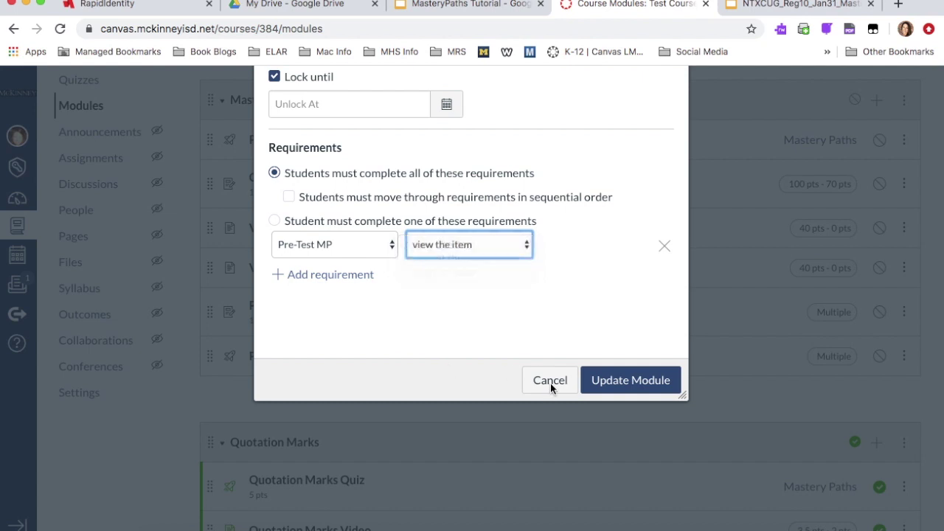
pyautogui.click(550, 383)
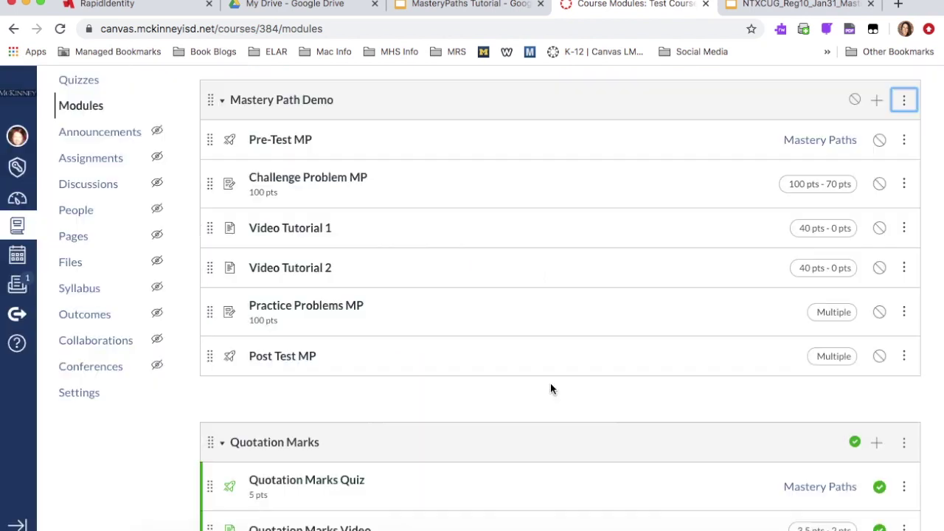
# Switch to the NTXCUG_Reg10_Jan31_Mastery Paths presentation in Google Slides and view the Mastery Paths + Requirements slide
pyautogui.click(820, 9)
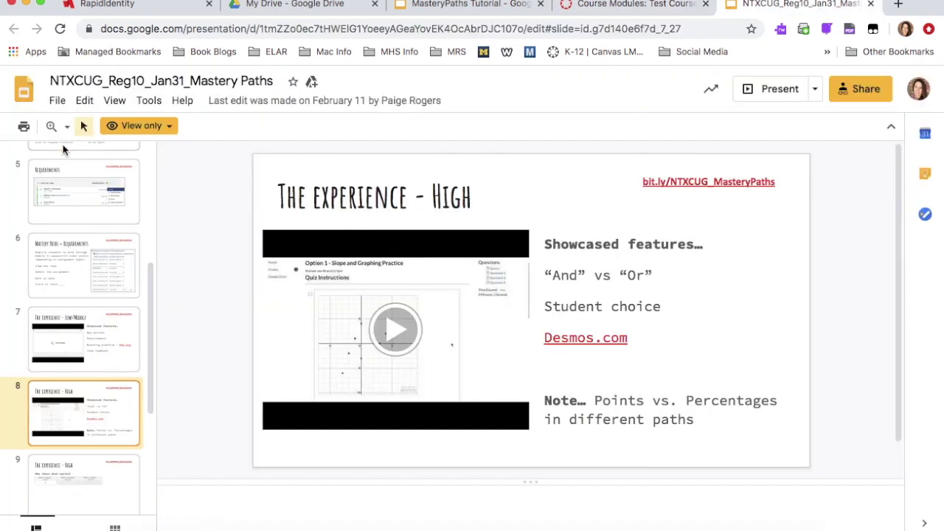
pyautogui.click(81, 265)
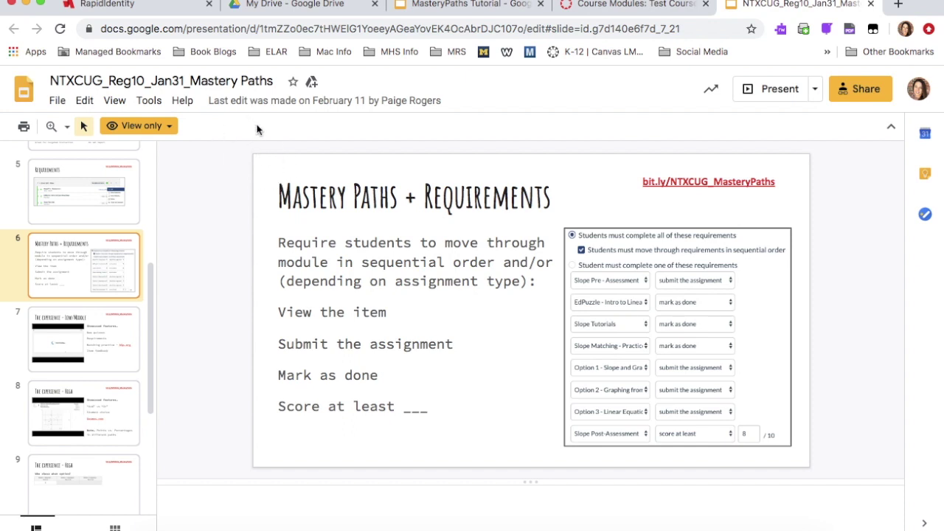
# Switch to the MasteryPaths Tutorial presentation and review its slides from Setting Everything Up through Publish Module and View Results
pyautogui.click(480, 5)
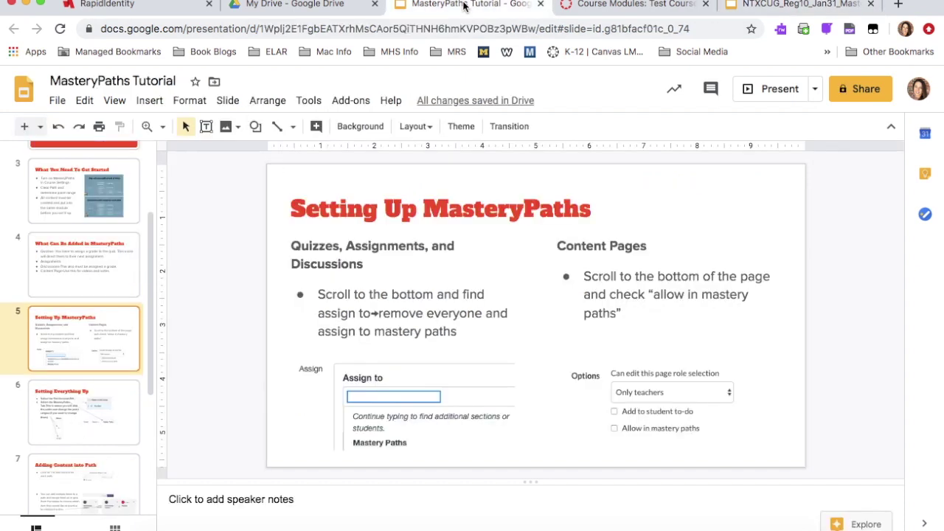
pyautogui.click(94, 433)
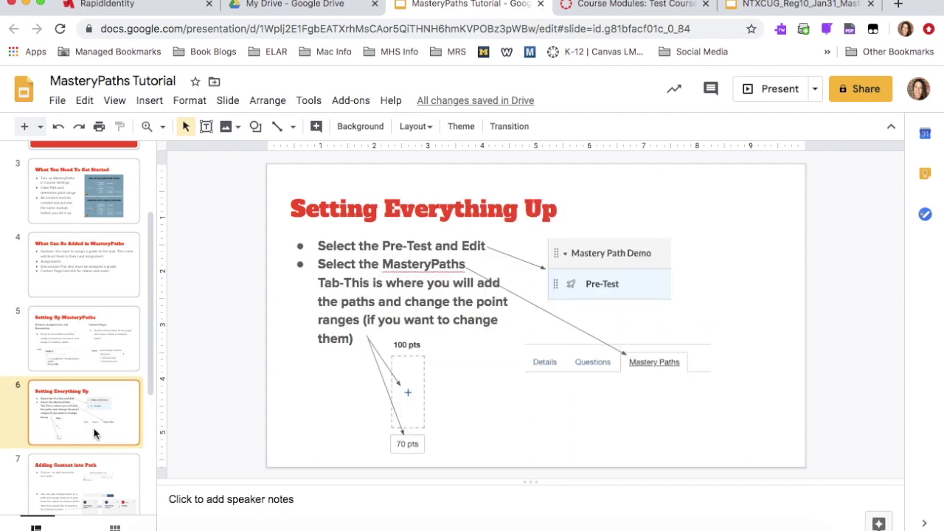
pyautogui.click(79, 477)
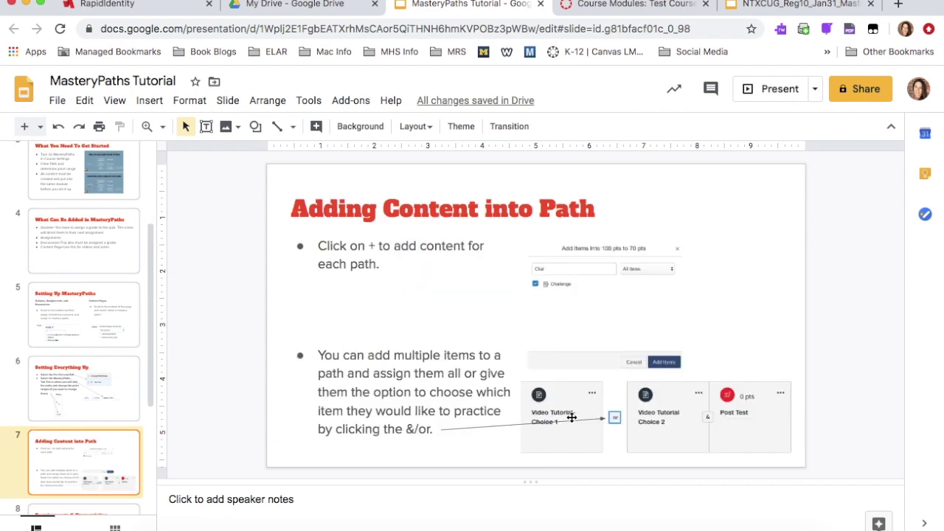
pyautogui.scroll(-4, 72, 462)
pyautogui.click(70, 363)
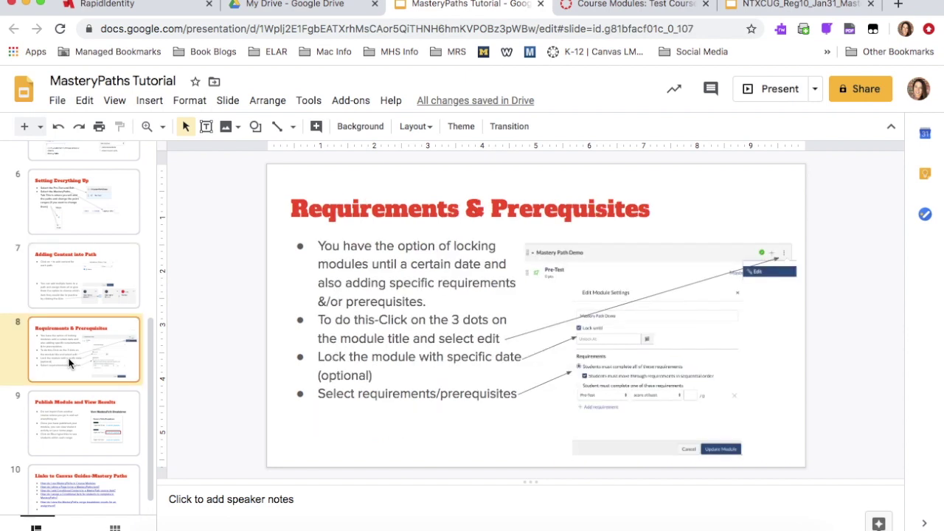
pyautogui.click(71, 455)
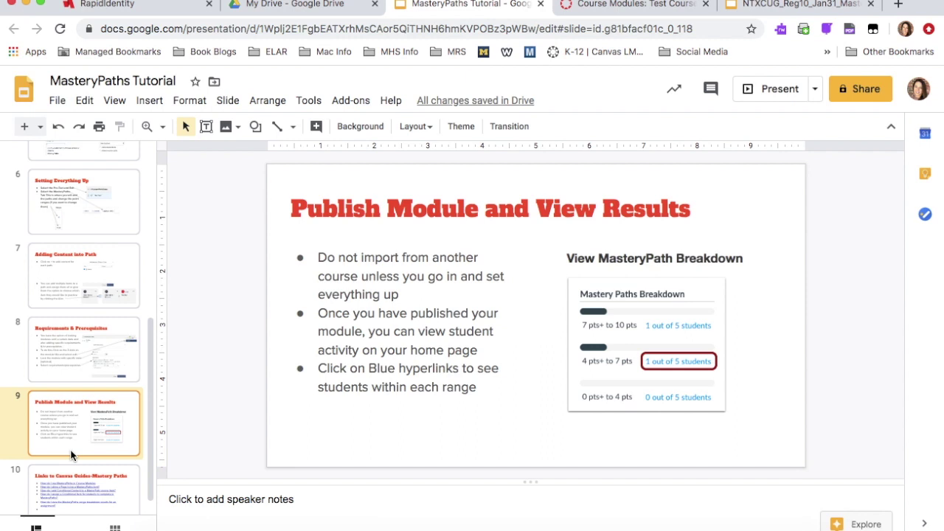
# Return to the Canvas course modules and publish the Mastery Path Demo module with all its items
pyautogui.click(616, 6)
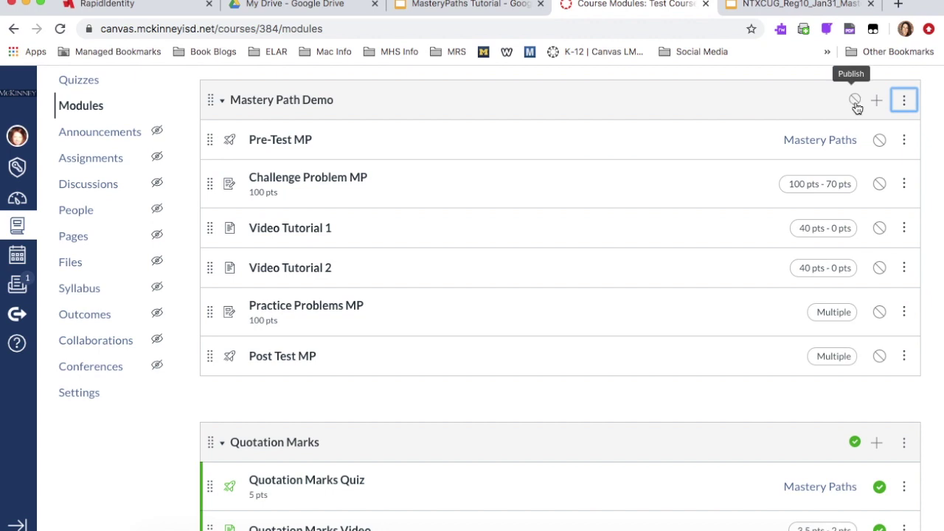
pyautogui.click(855, 102)
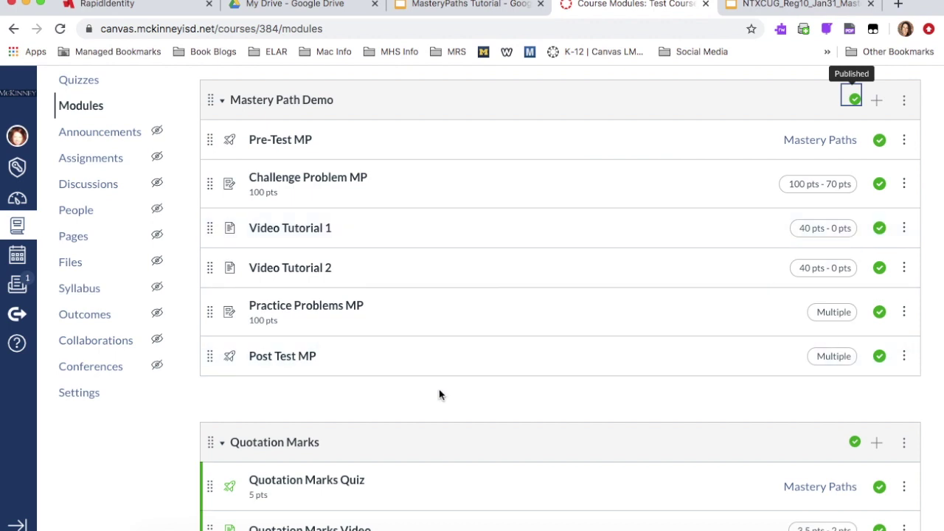
# Open the Test Course home page and look through its modules and side information for student activity
pyautogui.scroll(5, 208, 222)
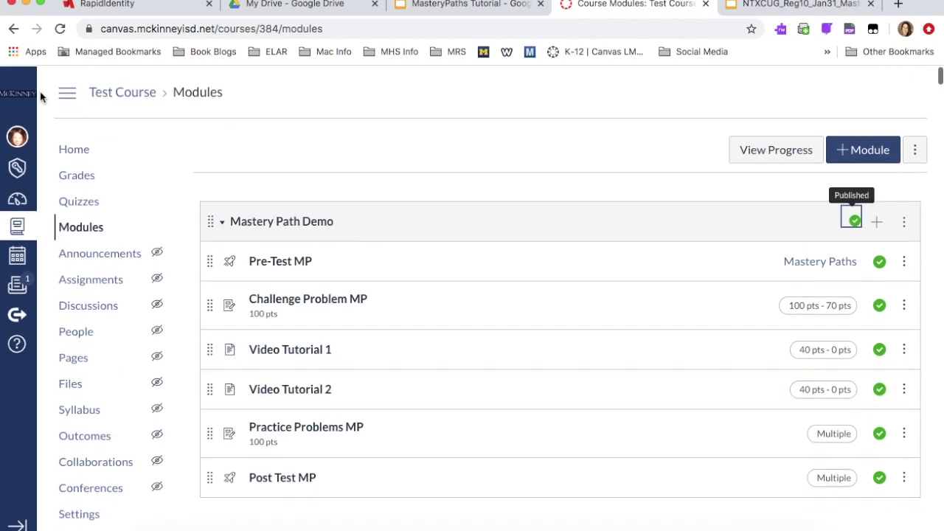
pyautogui.click(65, 152)
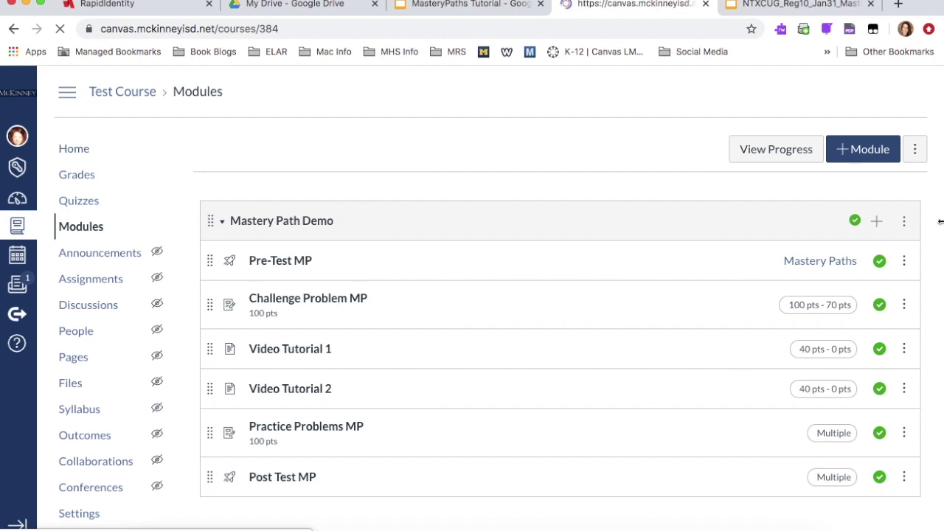
pyautogui.moveTo(941, 224); pyautogui.dragTo(943, 224)
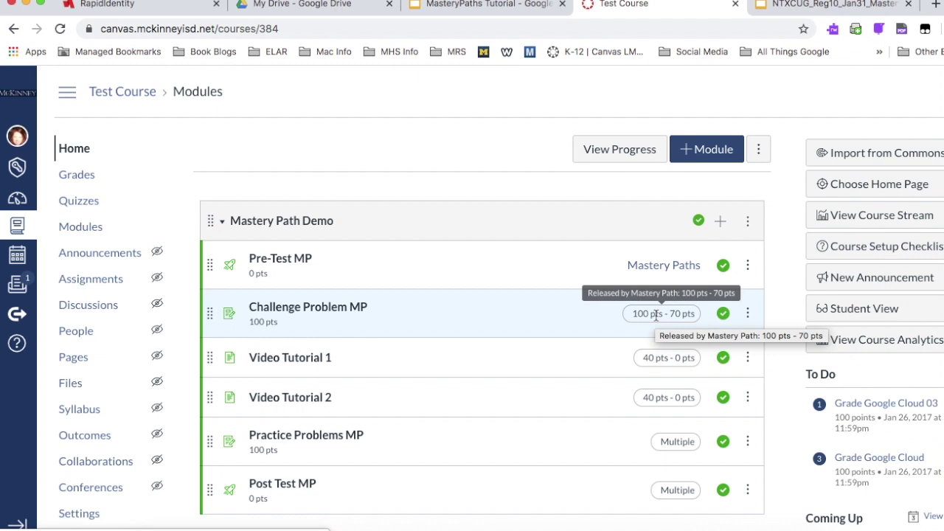
pyautogui.scroll(-5, 845, 486)
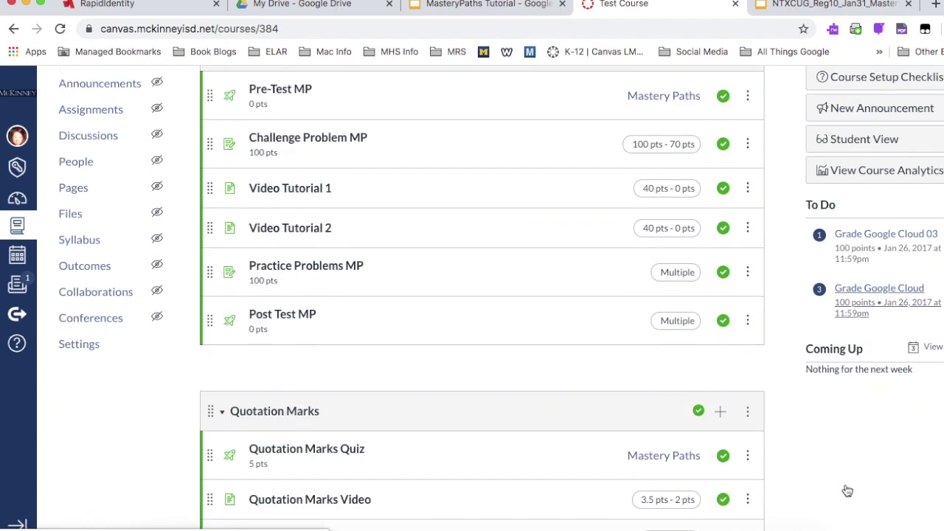
pyautogui.scroll(-1, 845, 489)
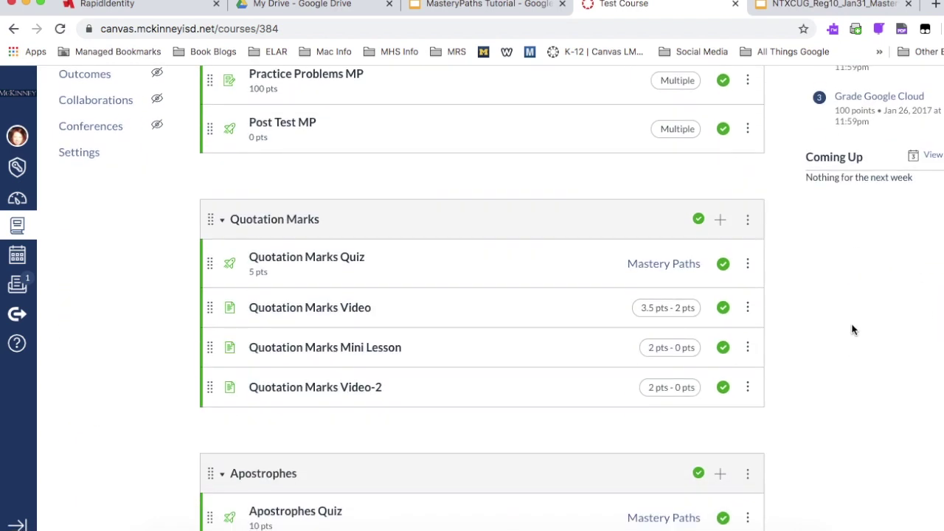
# View the Canvas Guides links slide in MasteryPaths Tutorial and The Experience - Low/Middle slide in the NTXCUG_Reg10_Jan31_Mastery Paths presentation
pyautogui.click(436, 7)
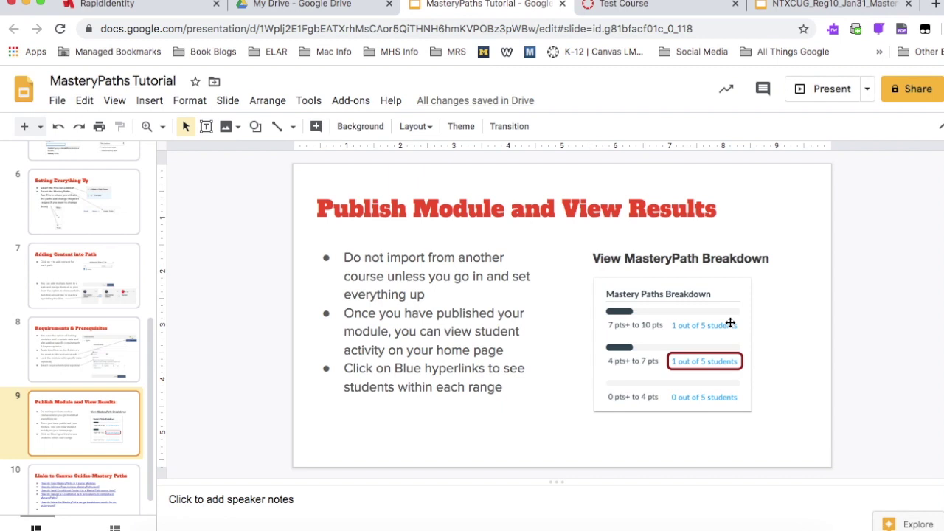
pyautogui.click(100, 483)
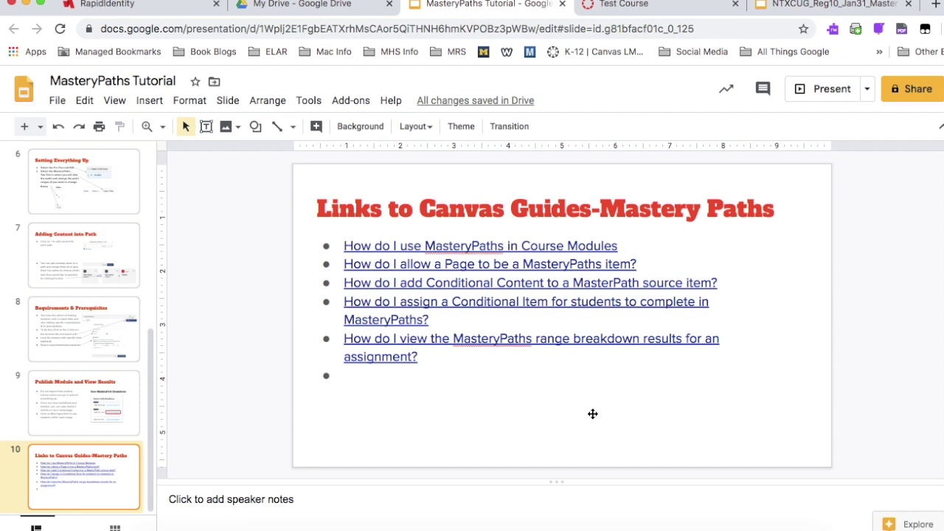
pyautogui.click(826, 5)
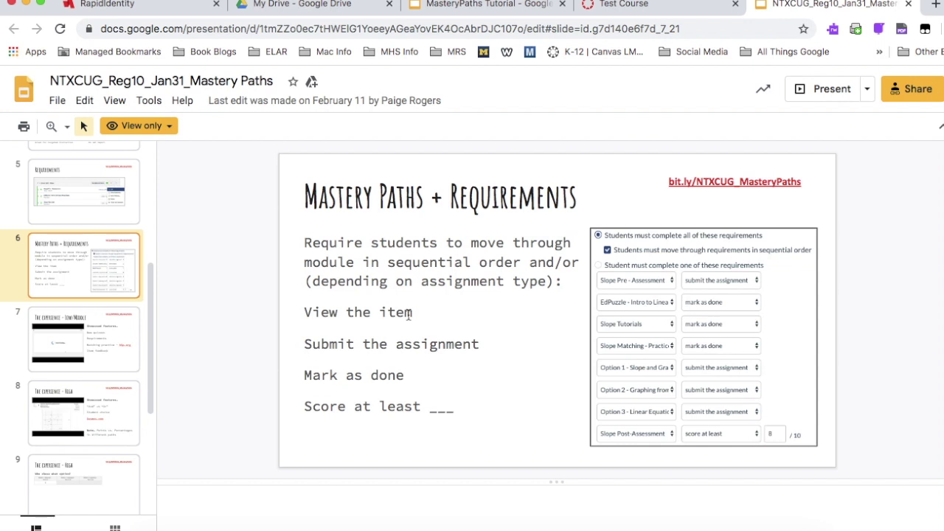
pyautogui.click(94, 332)
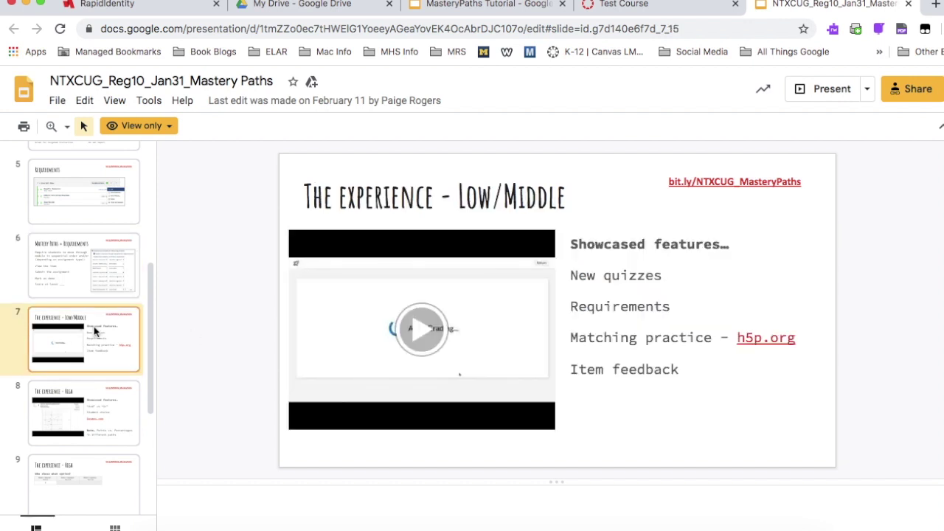